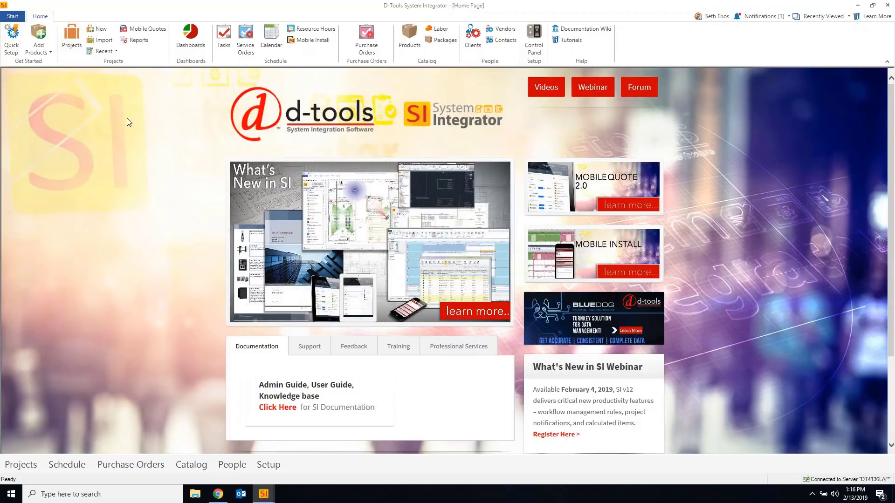
Open the Project Explorer and select Bay Area Advertising Group's IT and AV Satellite Office project
click(14, 17)
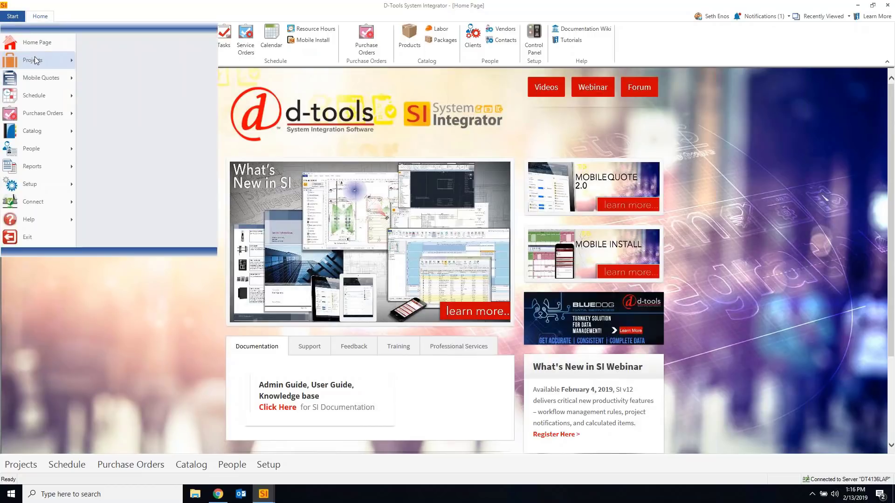
mouse_move(35, 60)
click(119, 43)
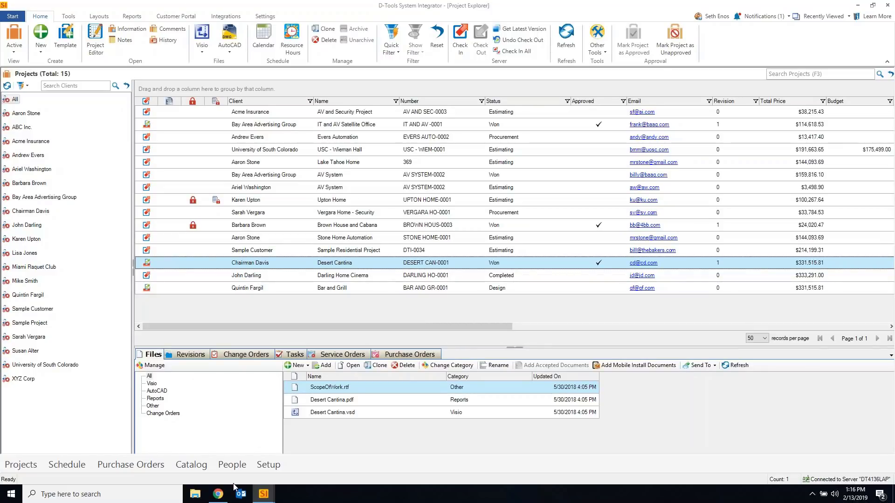
click(219, 496)
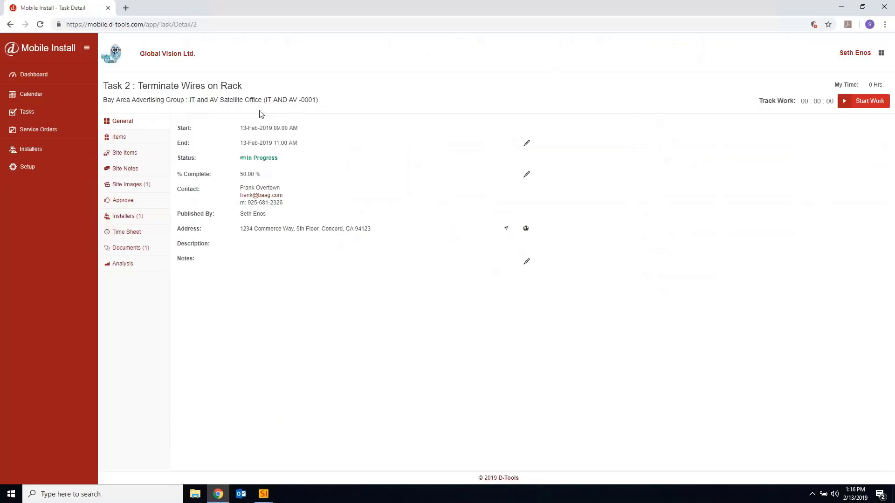
click(842, 8)
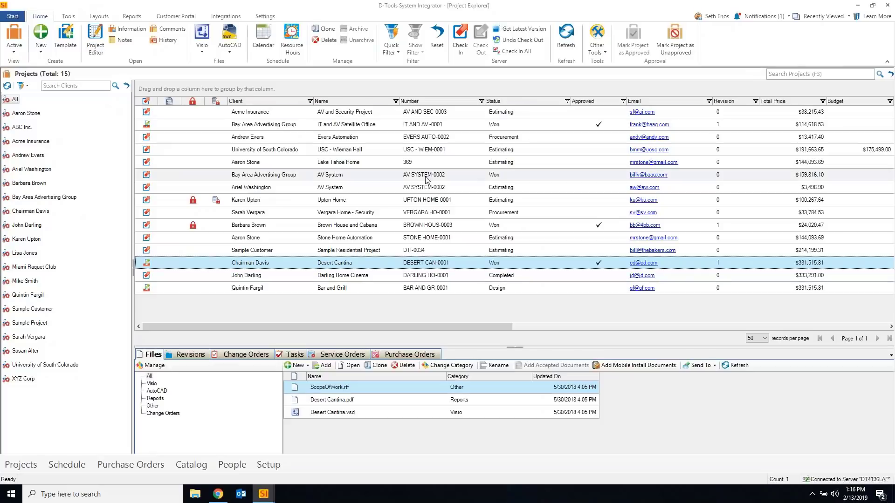
click(305, 125)
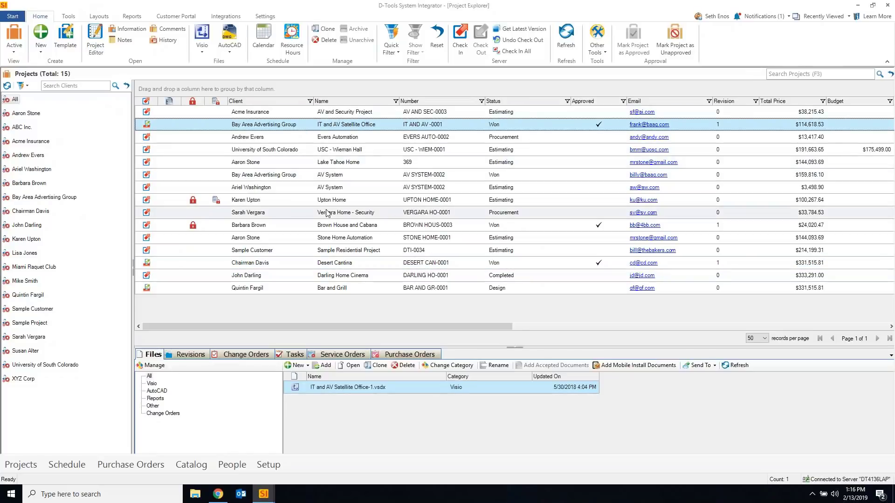
Switch to Mobile Install in Chrome and review the documents and site images of the Terminate Wires on Rack task
click(218, 493)
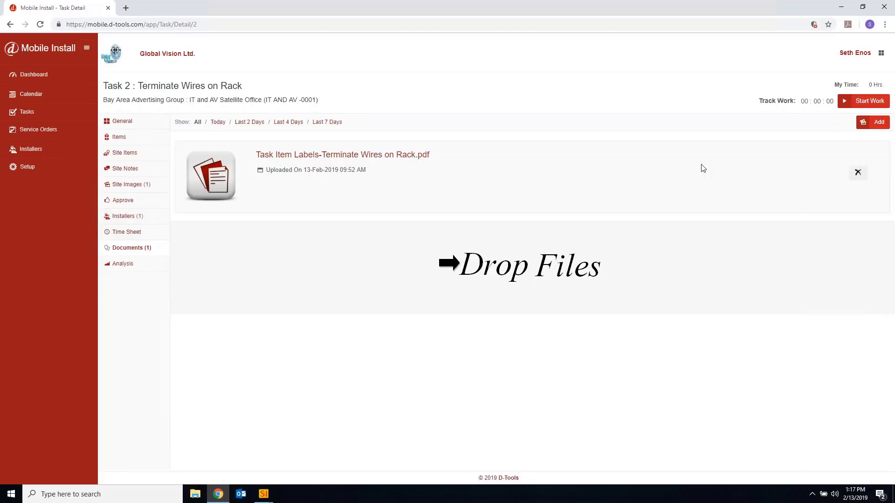
click(131, 185)
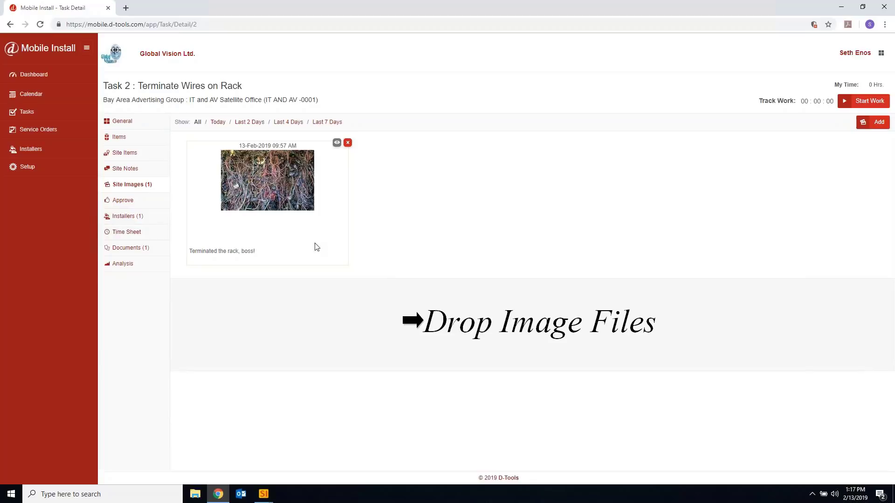
click(122, 126)
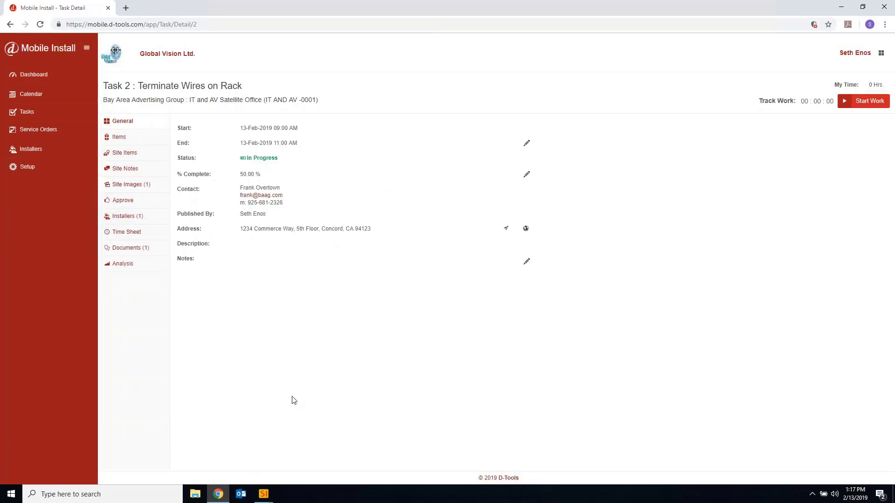
Return to the System Integrator Project Explorer and add both Mobile Install documents to the IT and AV Satellite Office project's files
click(269, 500)
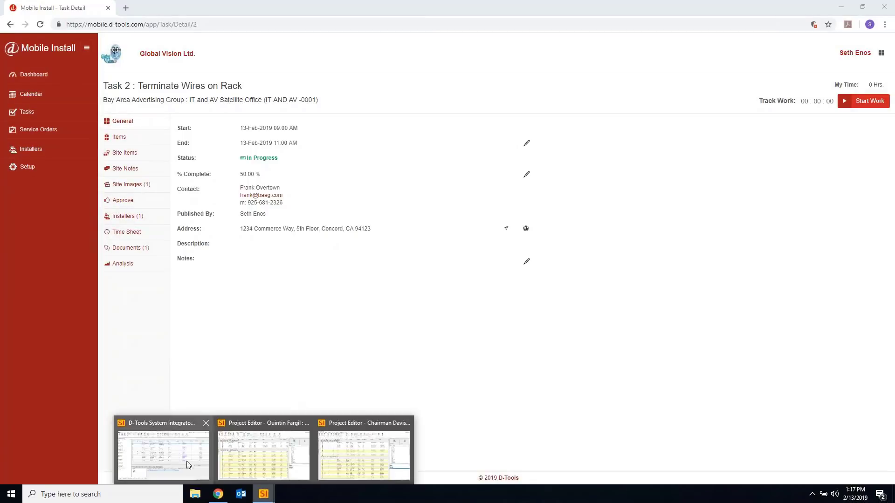
click(163, 455)
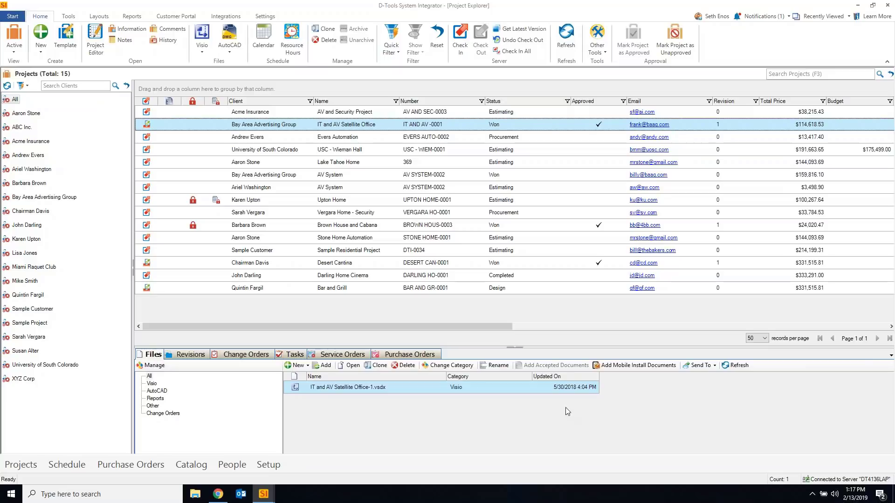
click(622, 366)
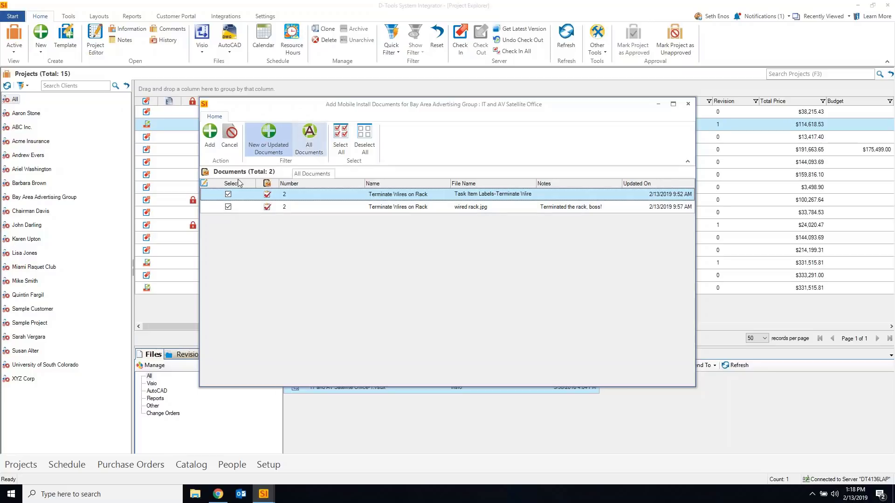
click(210, 134)
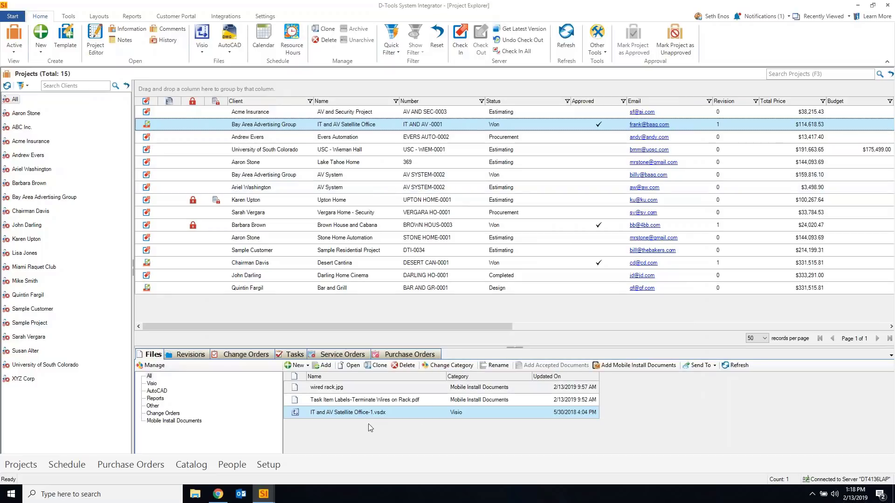
Examine the added image and PDF files, filtering by the Mobile Install Documents category before showing all files again
click(336, 390)
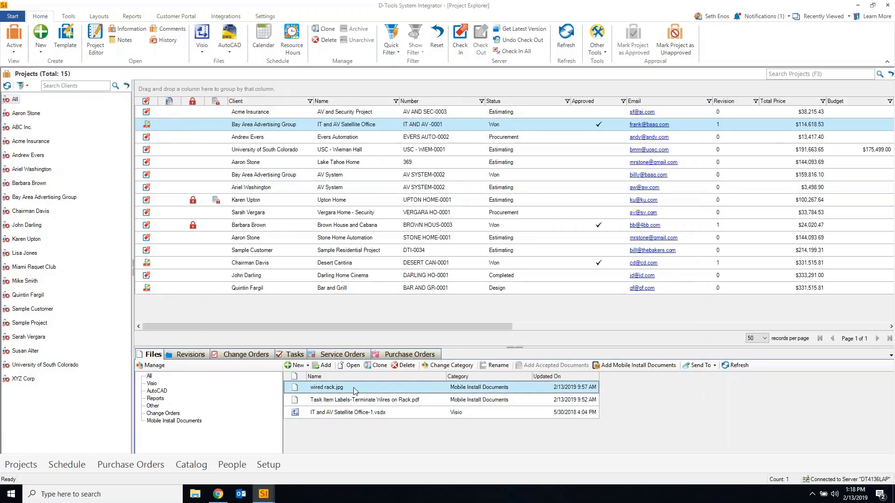
click(354, 401)
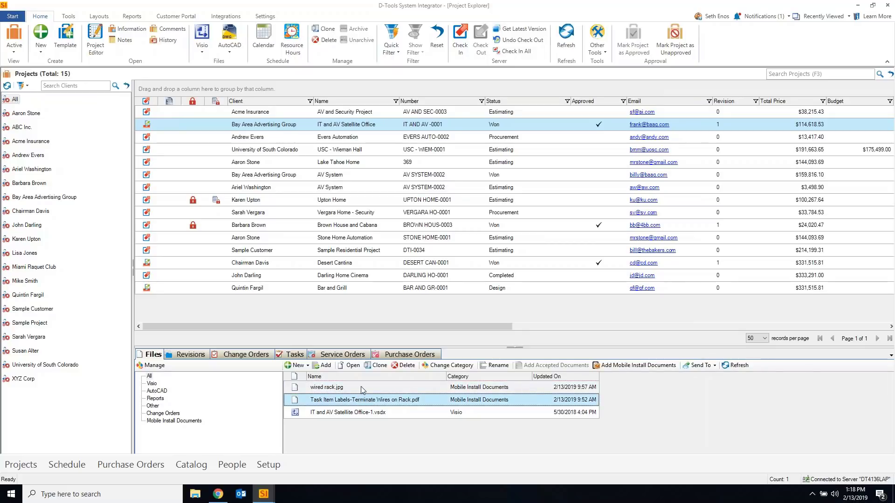
click(363, 389)
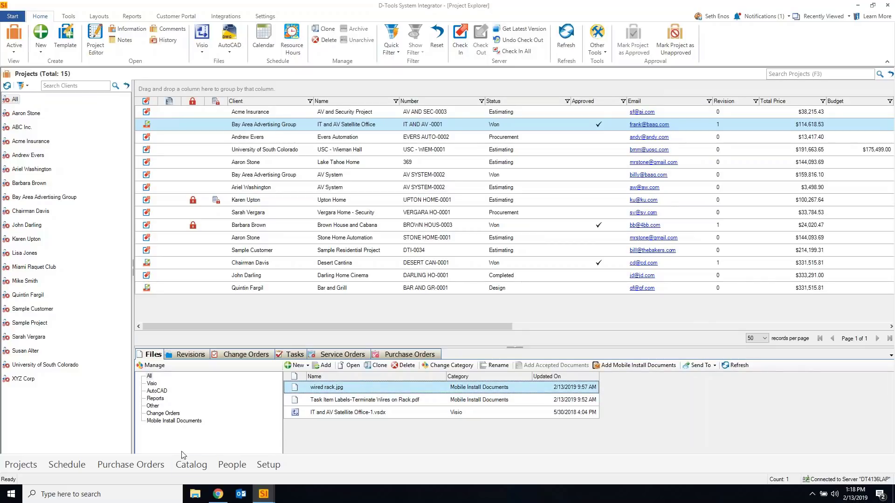
click(185, 422)
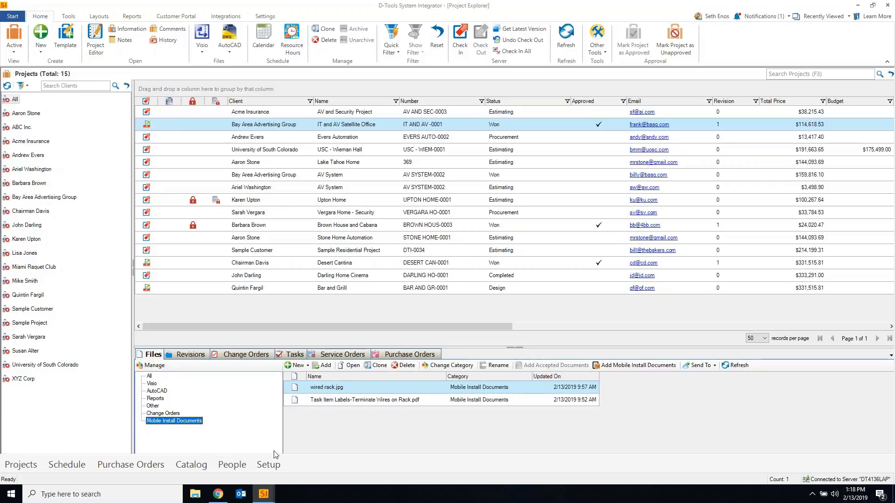
click(149, 376)
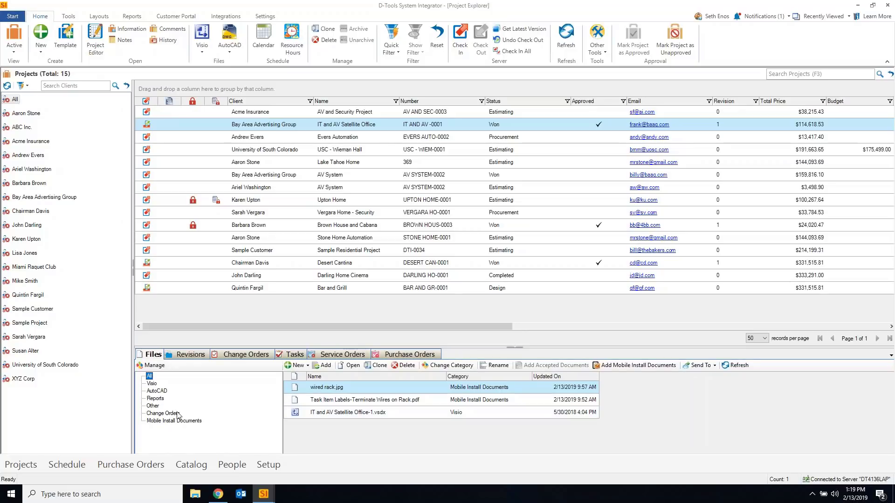
Bring up the Desert Cantina project in the Project Editor and display its items in the Change Orders layout
click(283, 264)
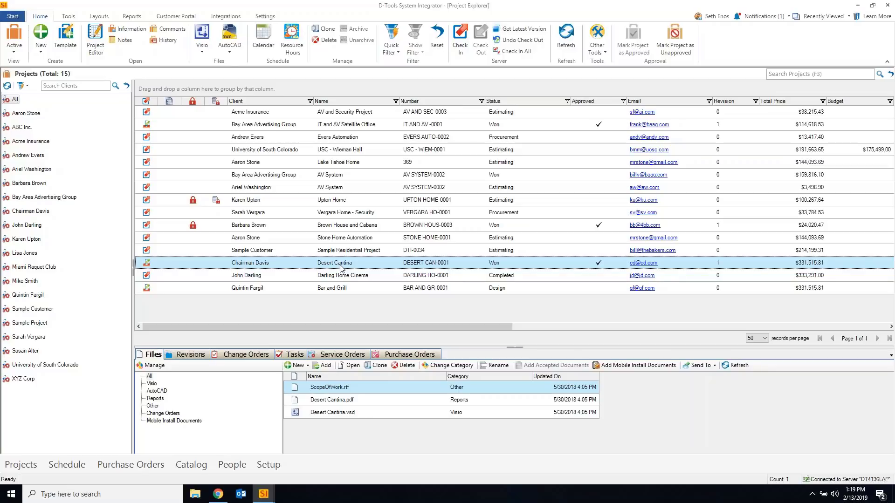
click(270, 498)
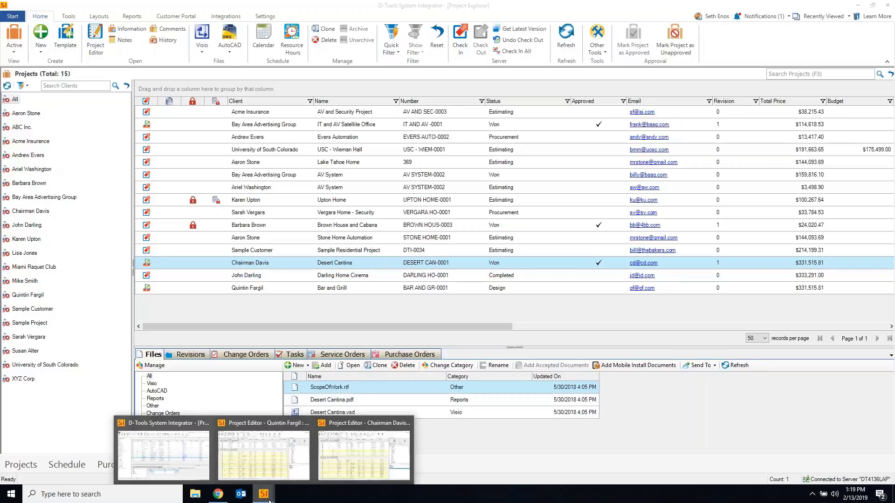
click(360, 452)
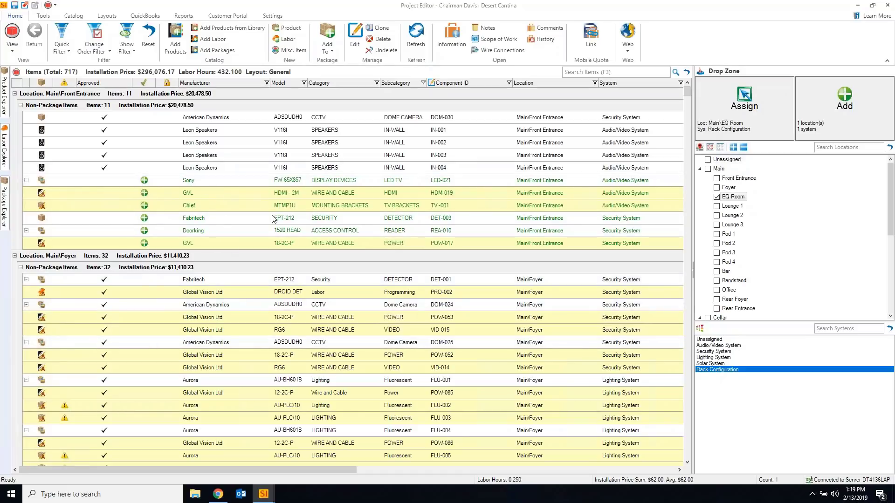
click(108, 15)
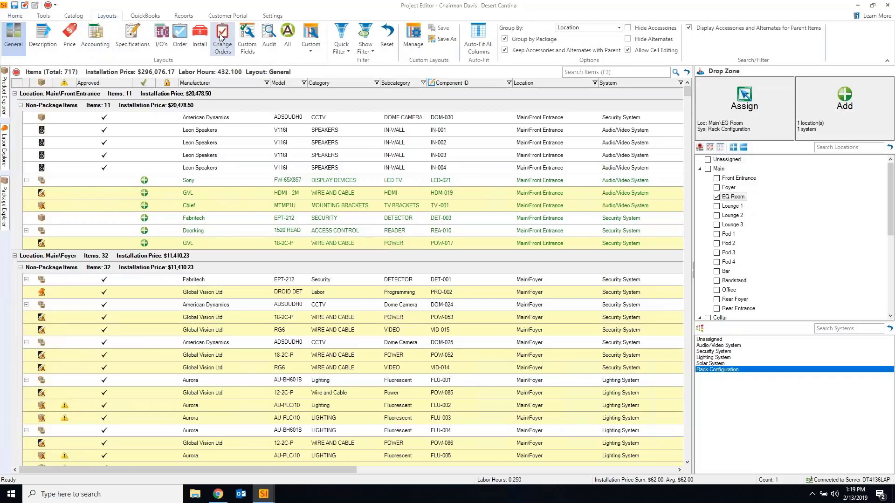
click(222, 44)
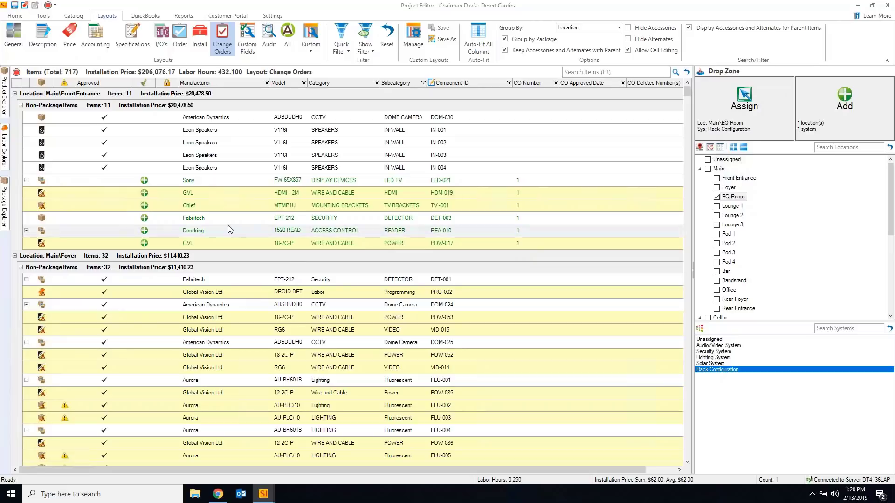
Start a change order assignment for Front Entrance items DET-003, REA-010 and POW-017, including their accessories and alternates
click(43, 16)
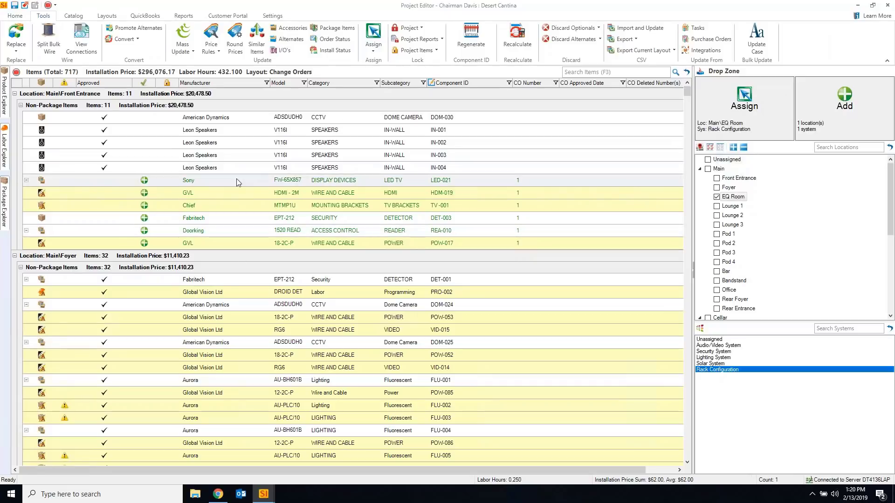
click(225, 218)
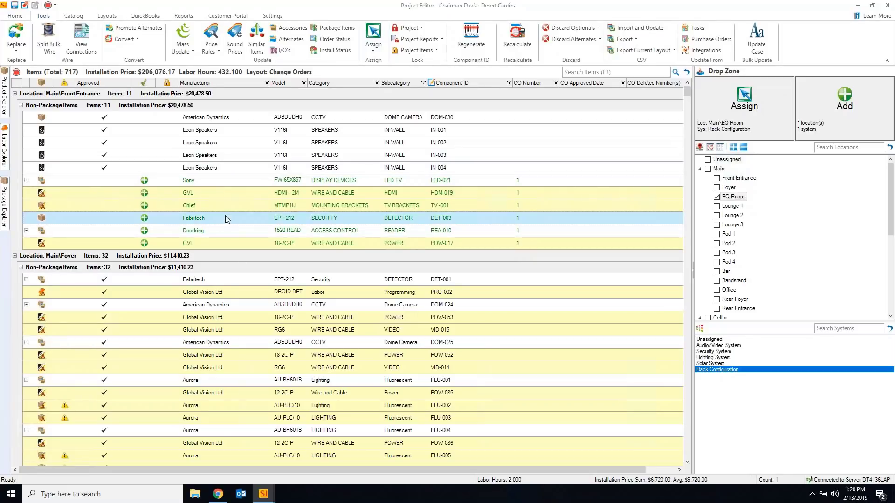
shift+click(233, 244)
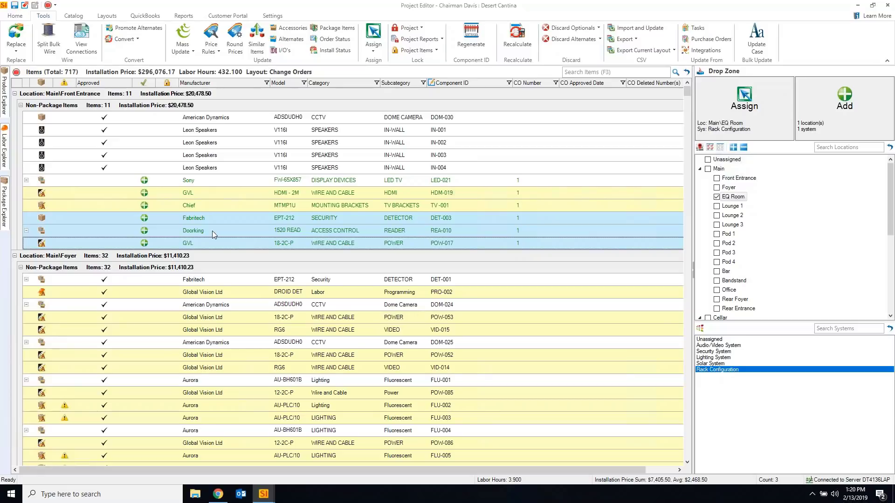
click(378, 48)
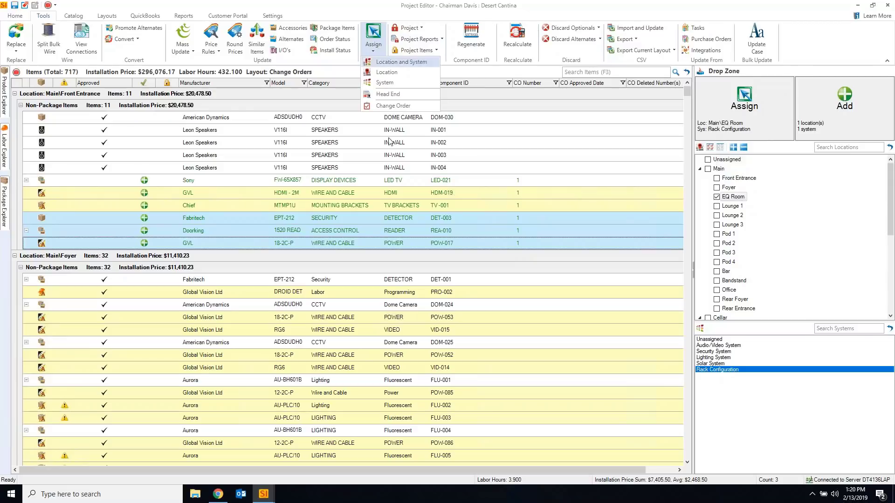
click(393, 105)
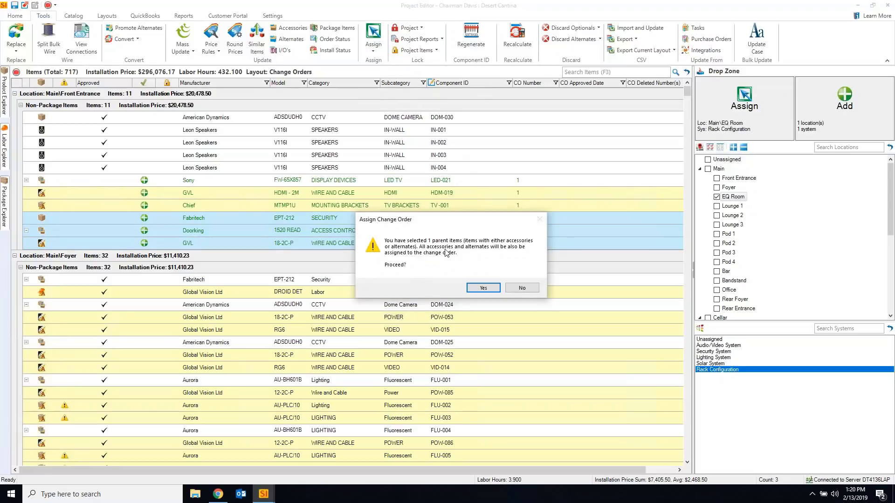
click(483, 288)
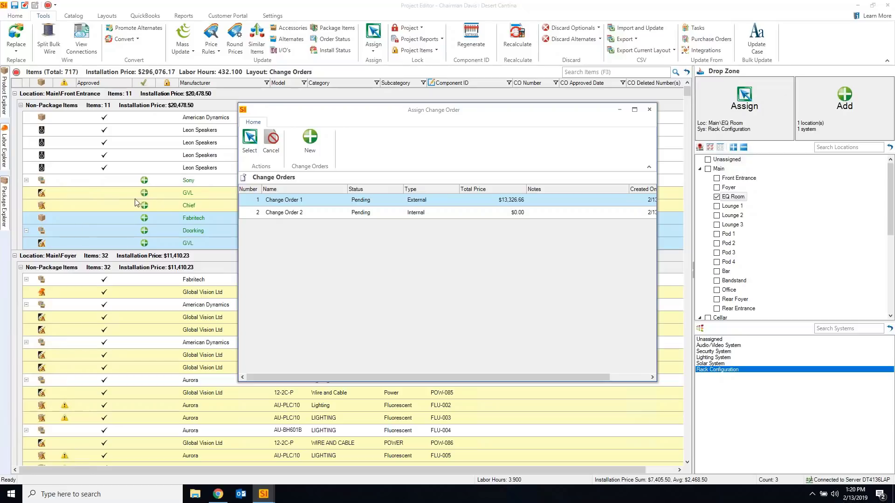
Create a new external change order with the default name and assign the selected items to it
click(395, 214)
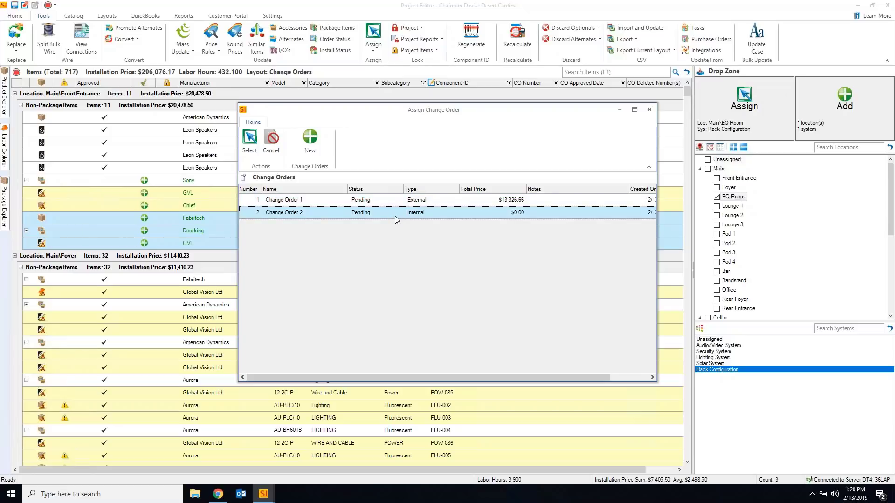
click(310, 138)
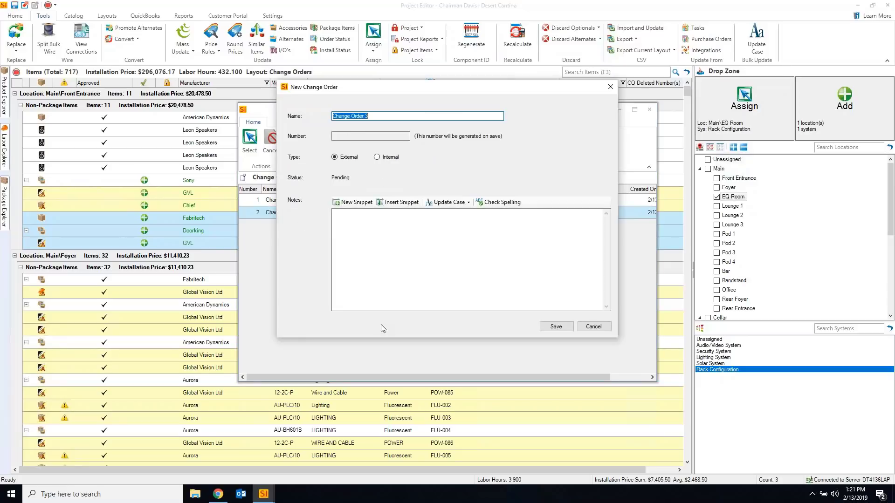
click(557, 327)
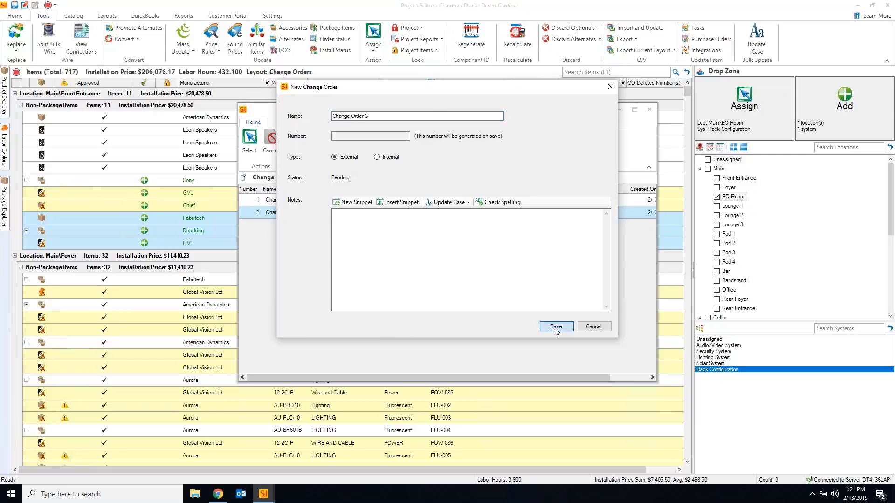
click(256, 147)
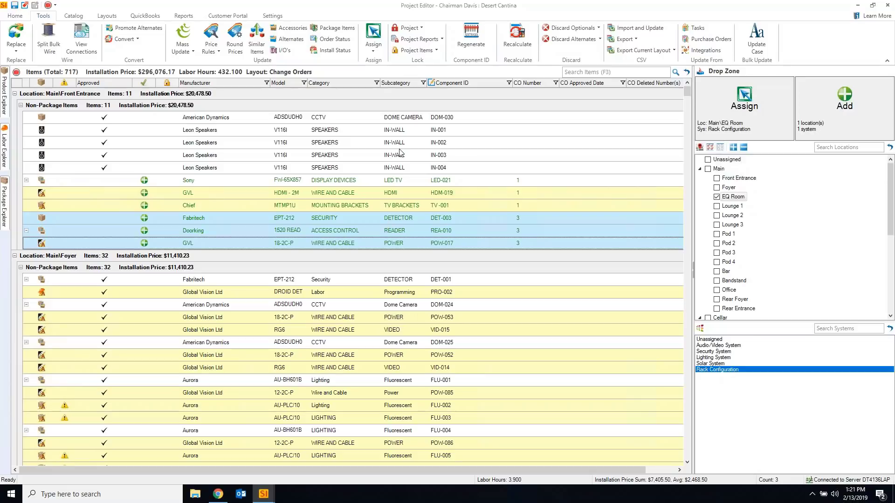
Save and close the Desert Cantina project without checking it in, and show its change orders in the Project Explorer
click(14, 6)
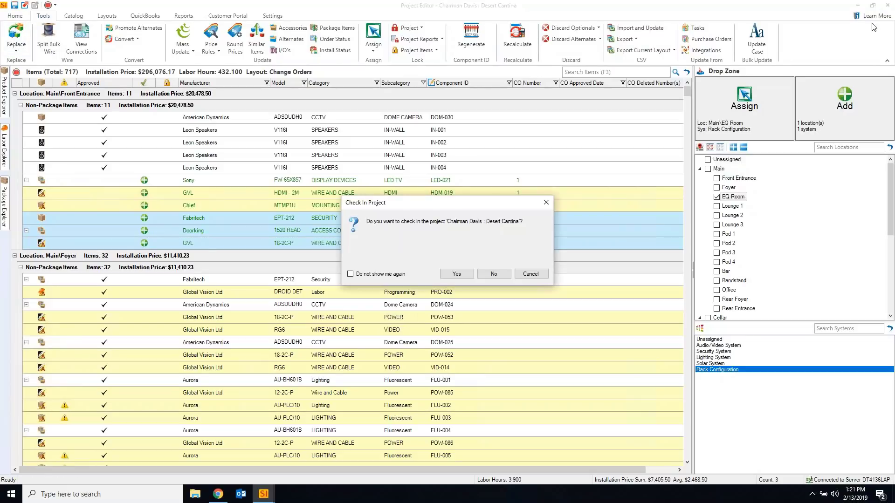
click(501, 276)
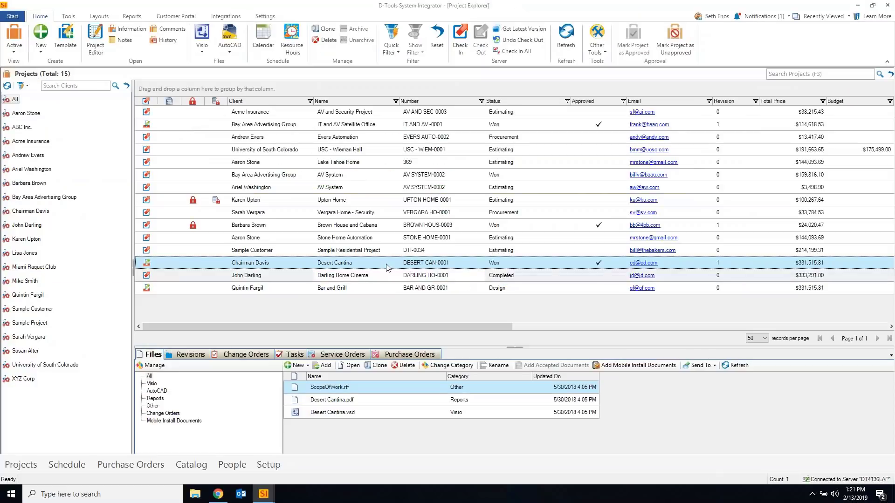
click(242, 356)
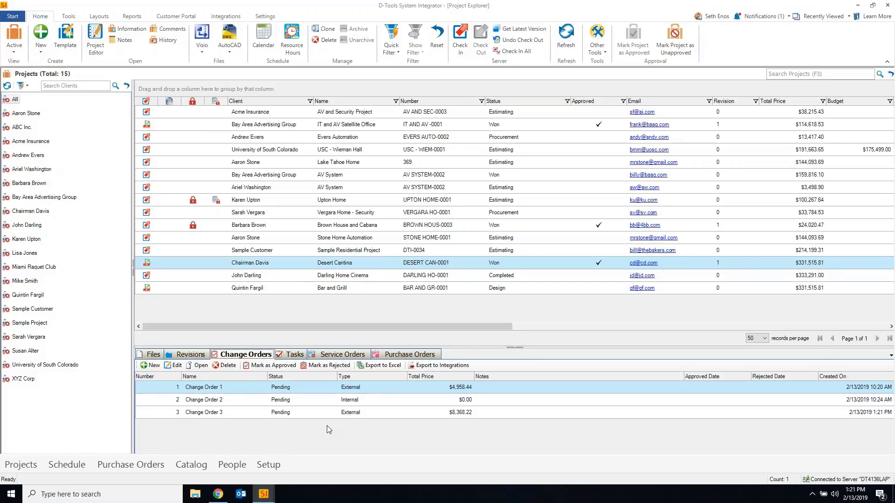
Mark Change Order 2 as approved and create revision Desert Cantina (Rev 1) with Desert Cantina.pdf, Desert Cantina.vsd and ScopeOfWork.rtf
click(325, 400)
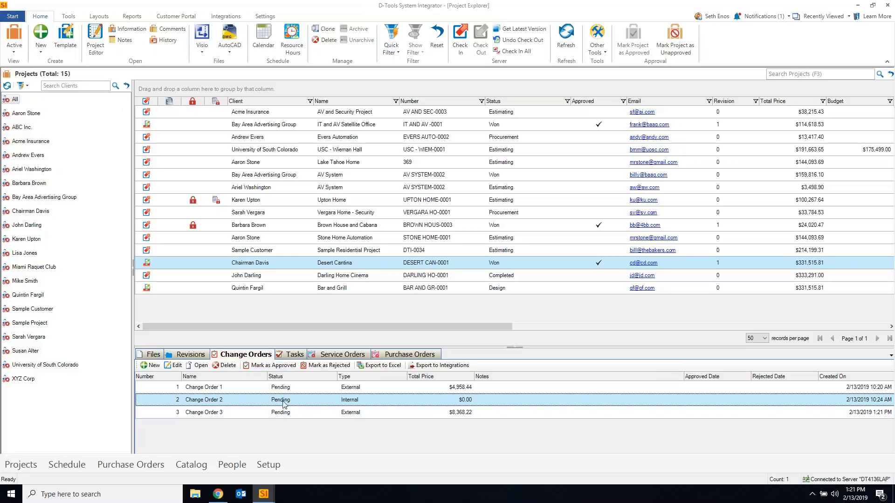
click(273, 367)
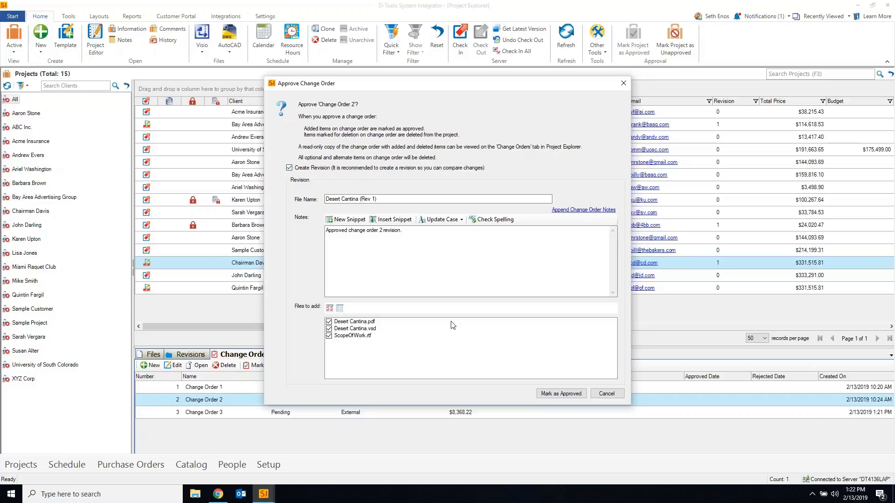
click(560, 395)
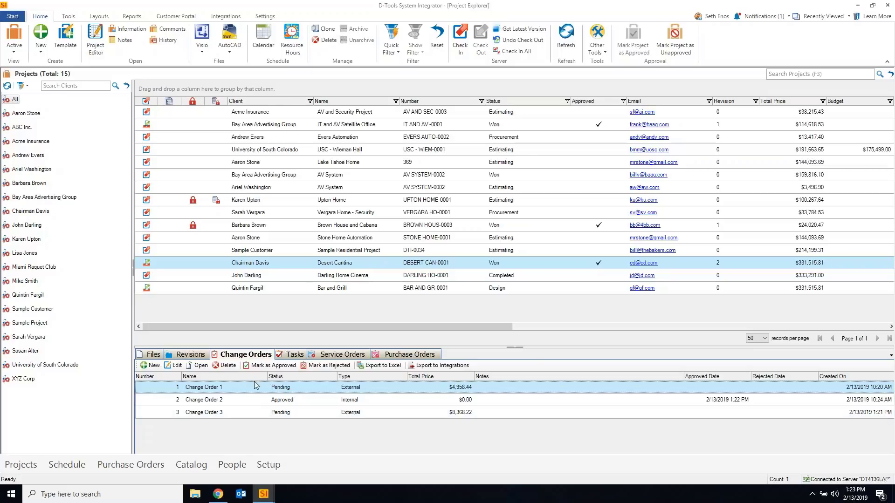
Check approved Change Order 2 and the Desert Cantina project's revisions, and return to its change orders
click(281, 400)
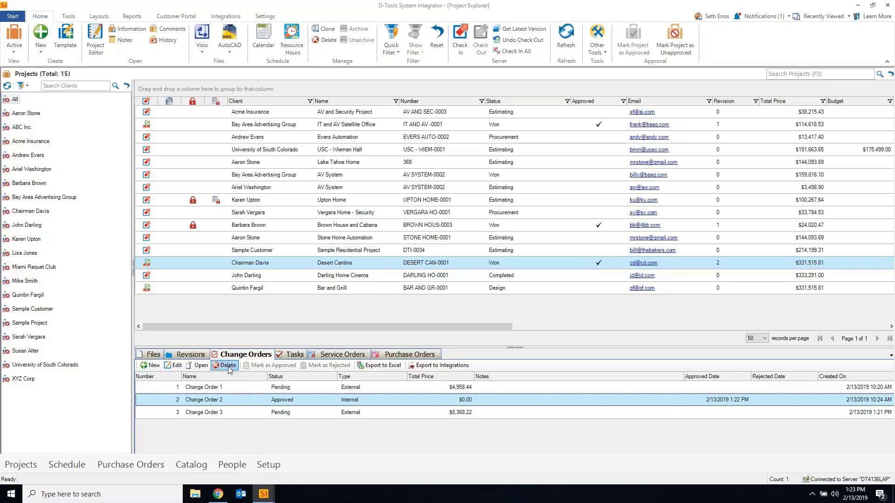
click(199, 353)
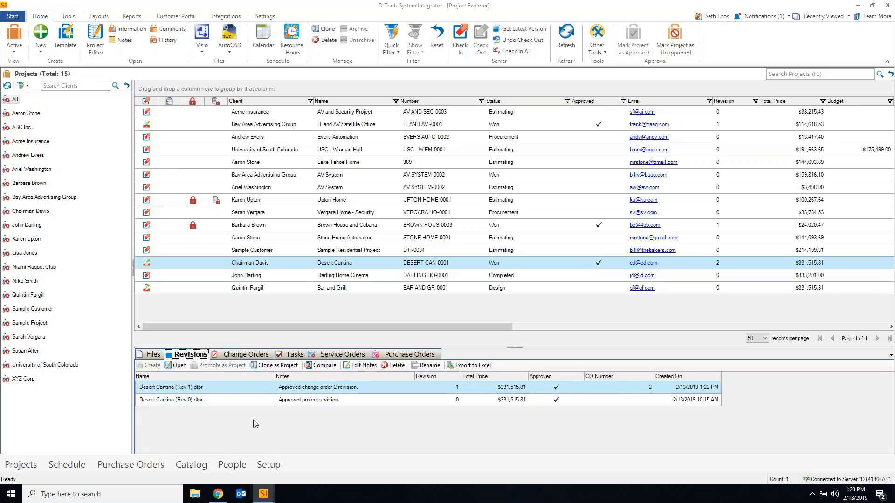
click(244, 355)
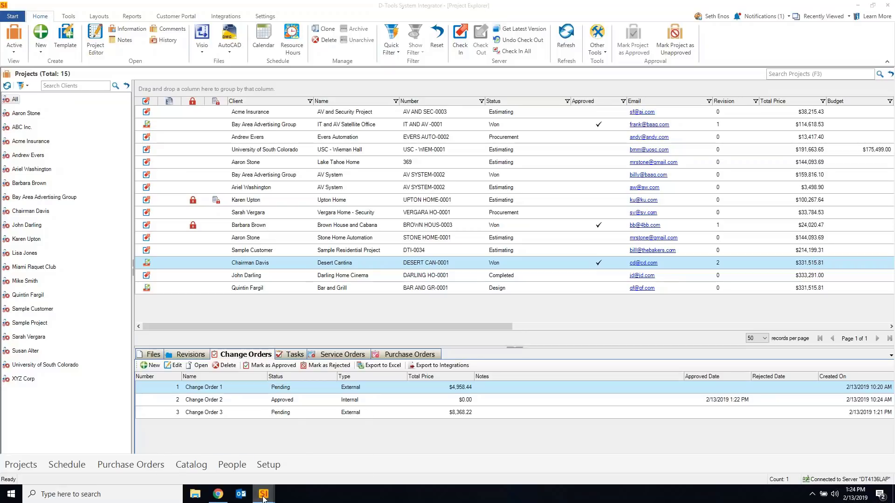
Switch to the Bar and Grill project in the Project Editor and inspect the validation error on EQ Room item CON-001
mouse_move(264, 495)
click(306, 468)
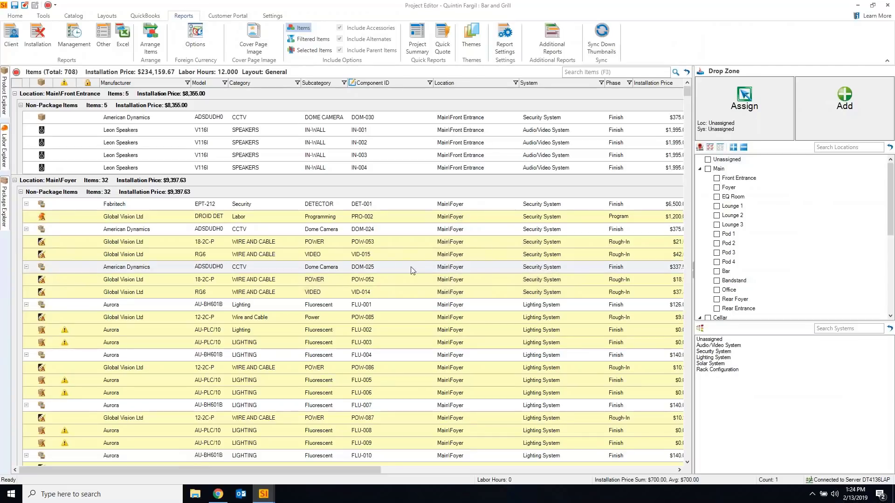
scroll(419, 282, down, 7)
scroll(419, 282, down, 4)
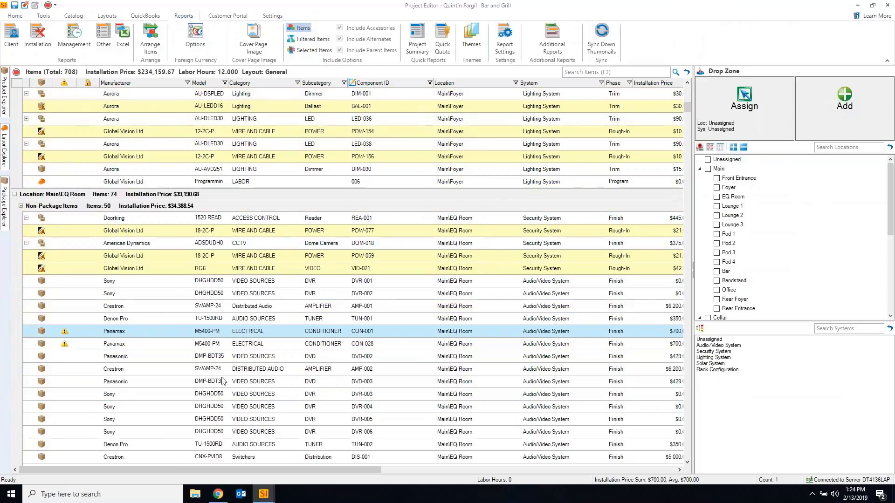
mouse_move(64, 334)
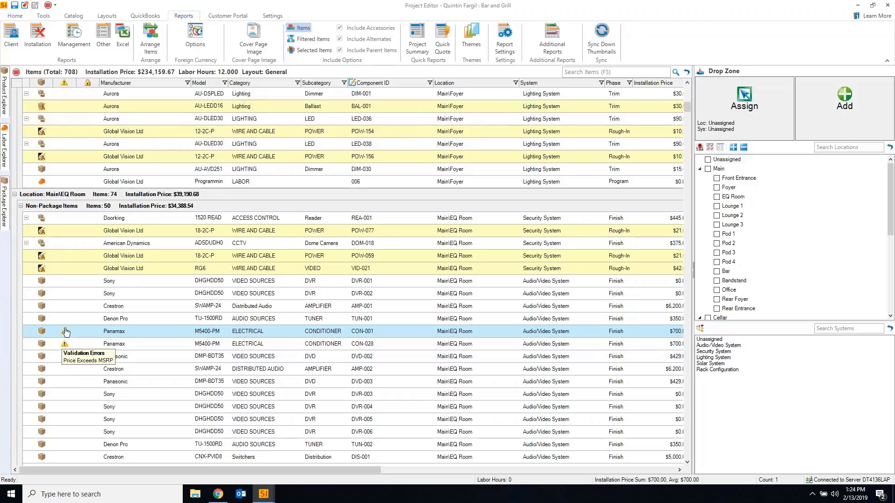
Review the global item validation settings and leave them without saving
click(273, 16)
click(292, 38)
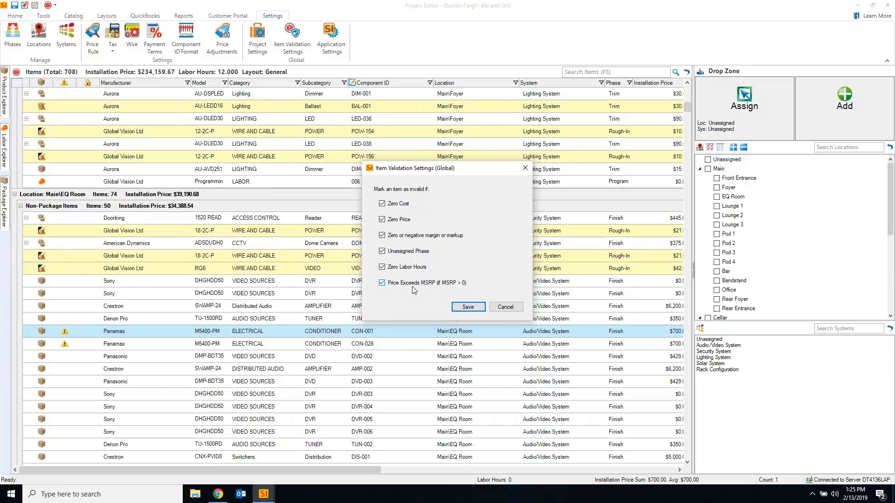
click(505, 308)
mouse_move(66, 336)
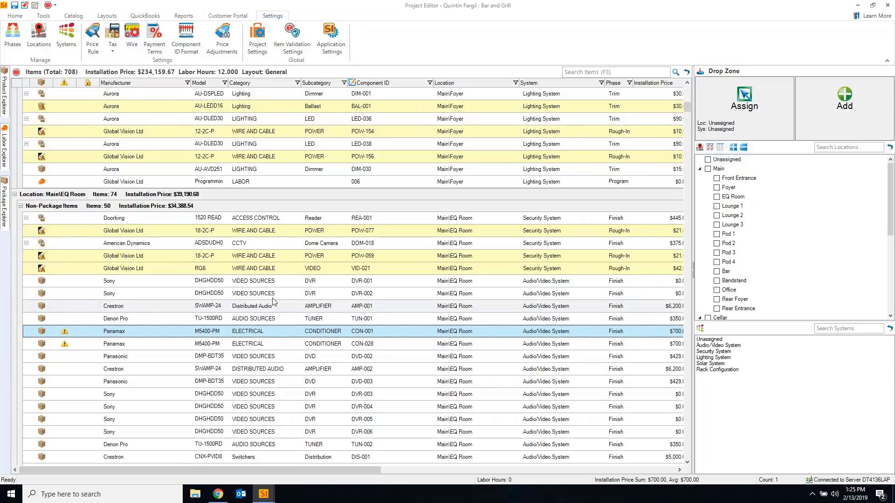
Select item BAR-003 in the EQ Room's Rack Kit - AV package and show the available item conversion options
scroll(163, 228, down, 12)
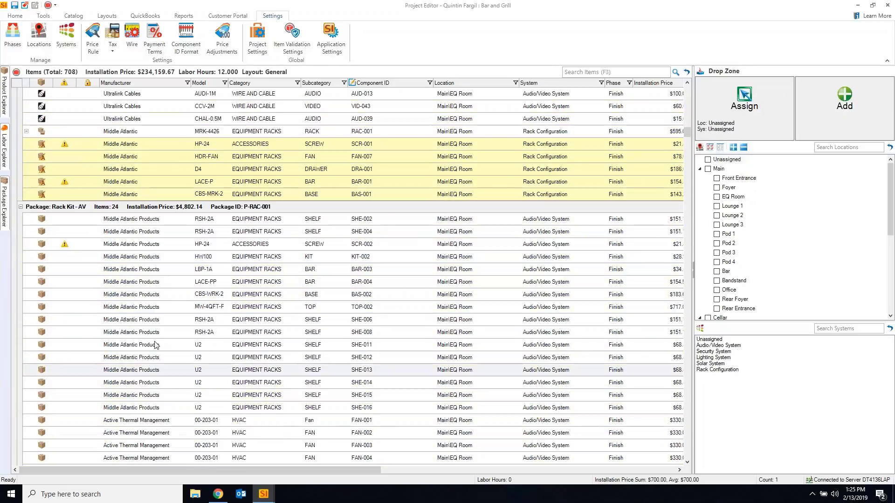
click(210, 274)
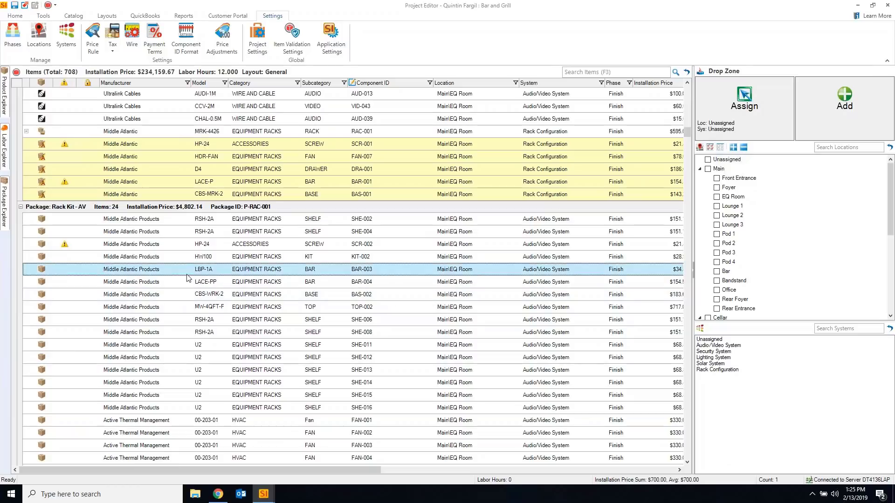
click(43, 17)
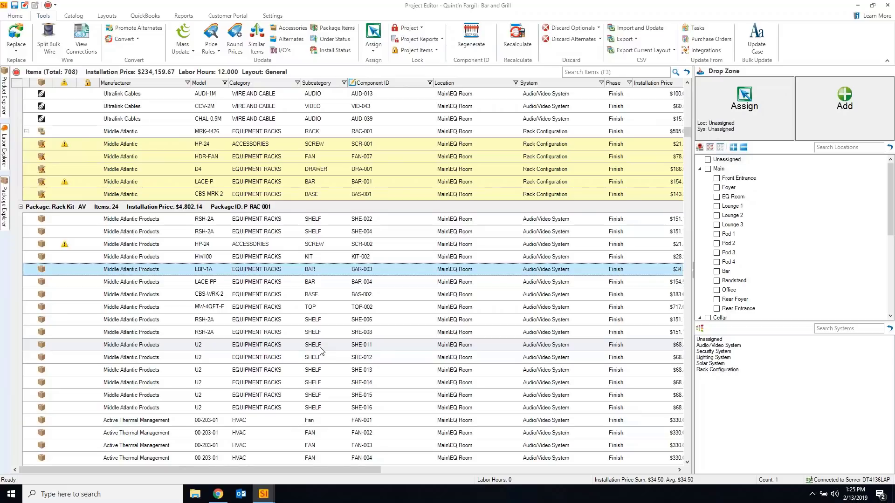
click(134, 41)
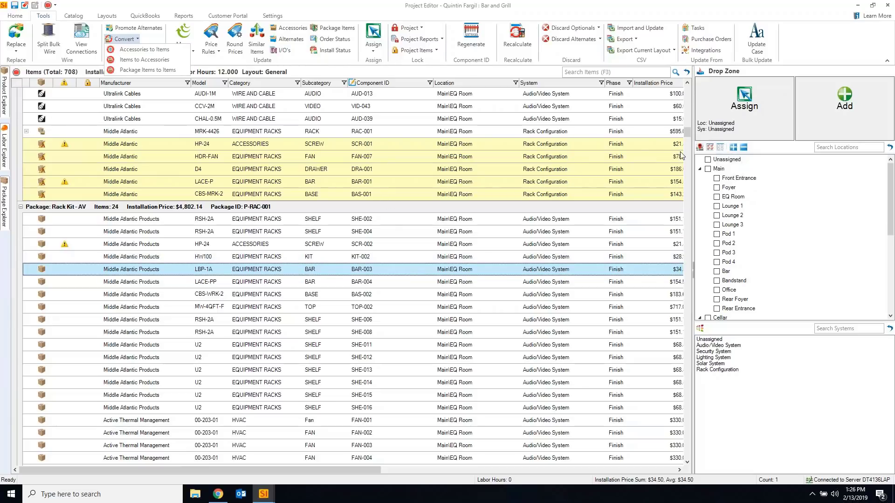
Try to move EQ Room down the project locations list and nest it under Office, and close the location manager without saving
click(700, 147)
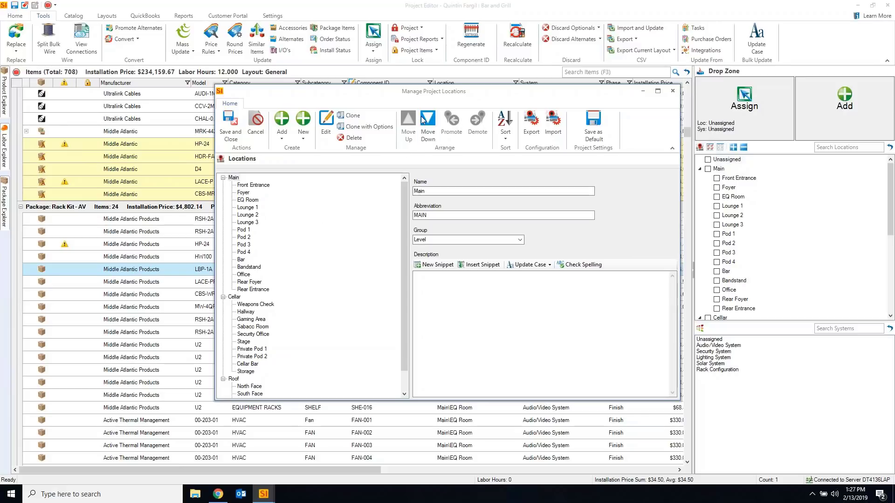
click(247, 200)
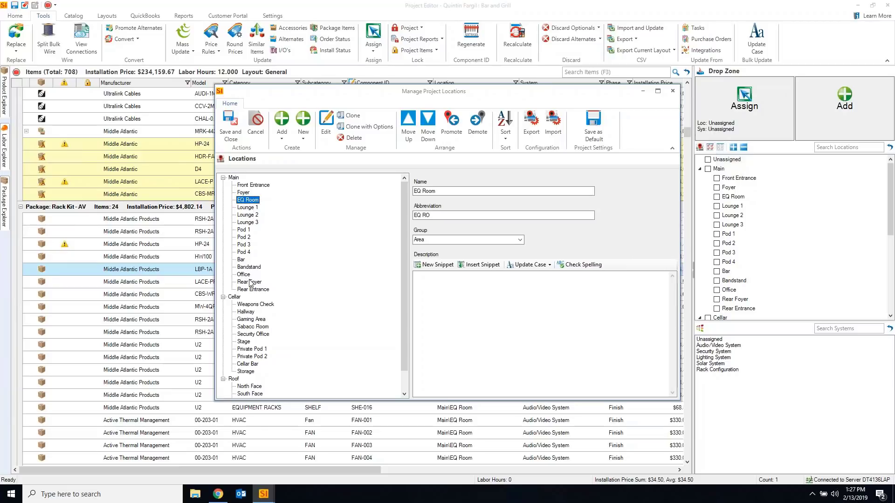
click(431, 132)
click(431, 132)
click(430, 132)
click(431, 133)
click(431, 132)
click(430, 132)
click(431, 132)
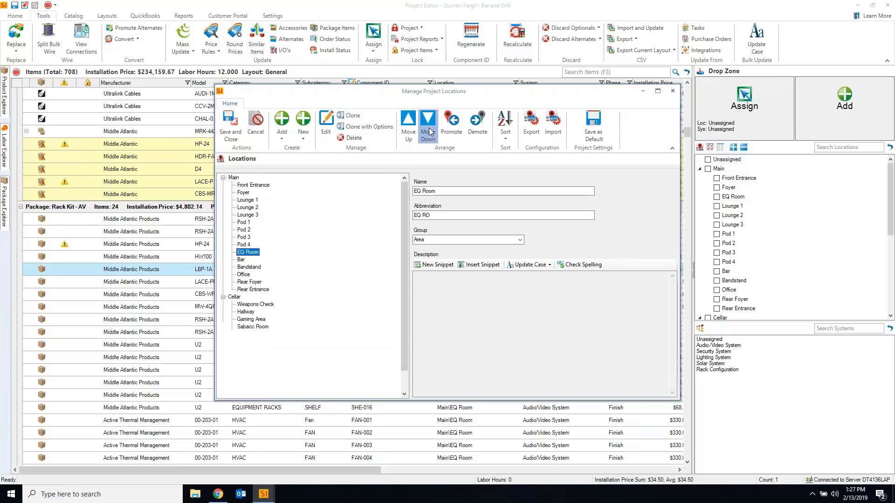
click(429, 132)
click(428, 132)
click(429, 131)
click(477, 132)
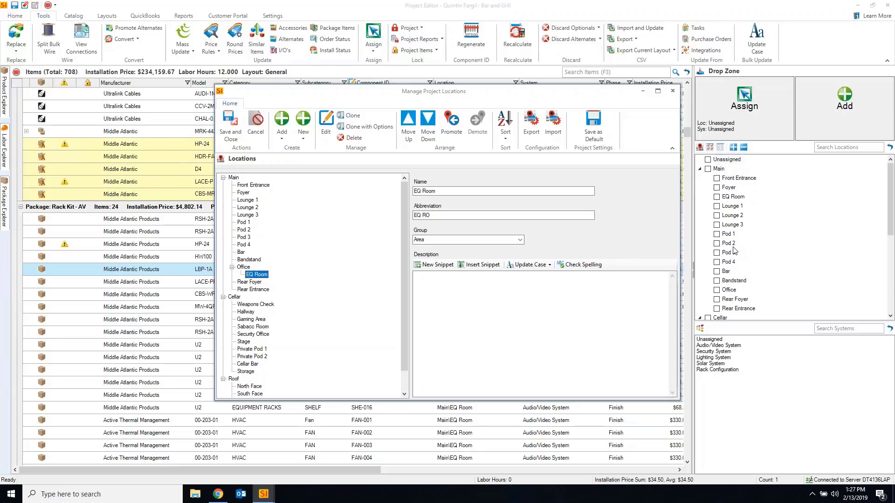
click(672, 90)
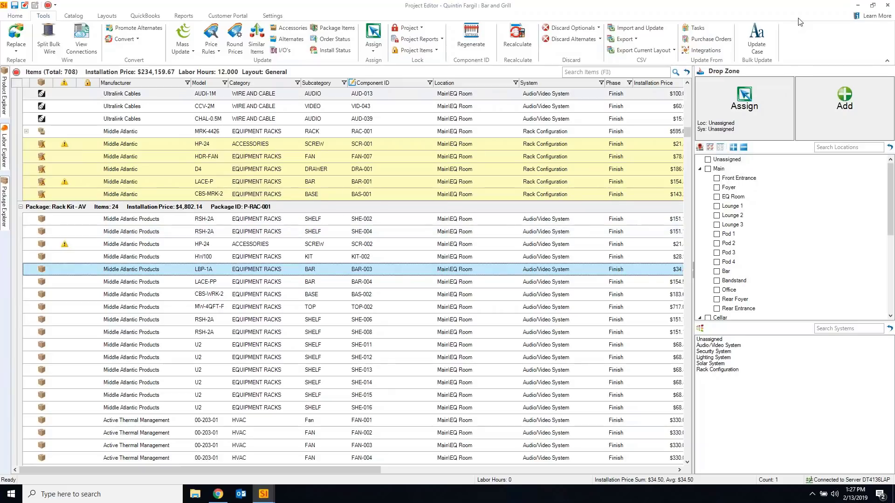
Leave the Project Editor, open the product catalog and view the ordering settings of the Akg CHM21 microphone
click(856, 9)
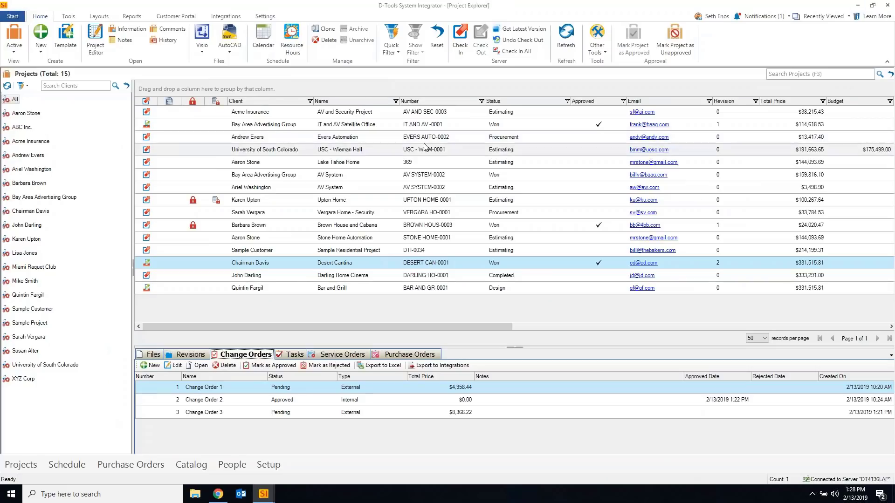
click(13, 17)
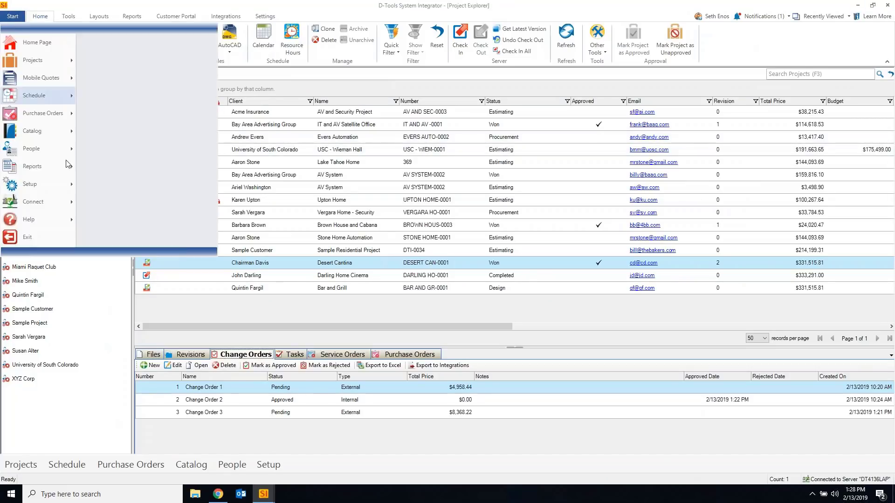
mouse_move(57, 131)
click(116, 46)
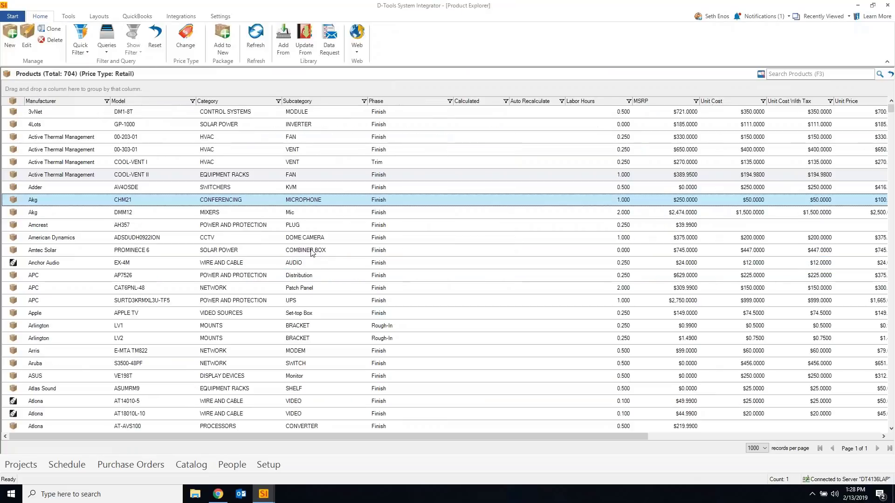
double_click(232, 202)
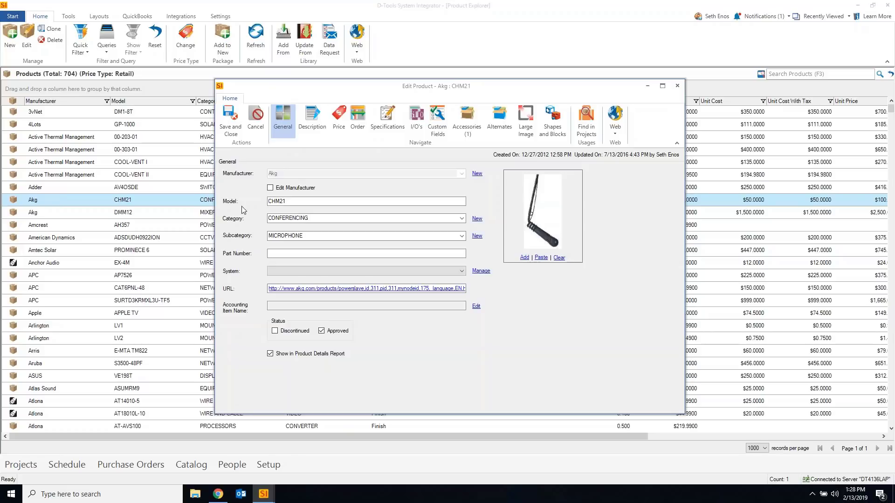
click(358, 122)
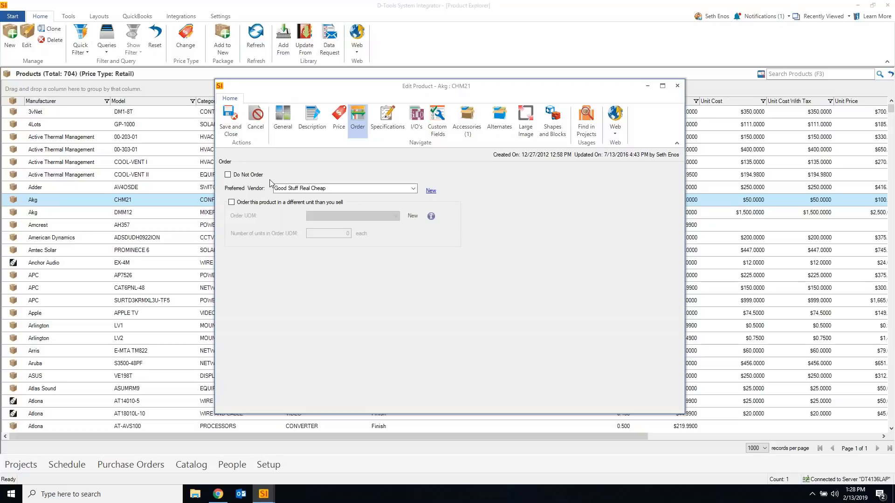
click(677, 85)
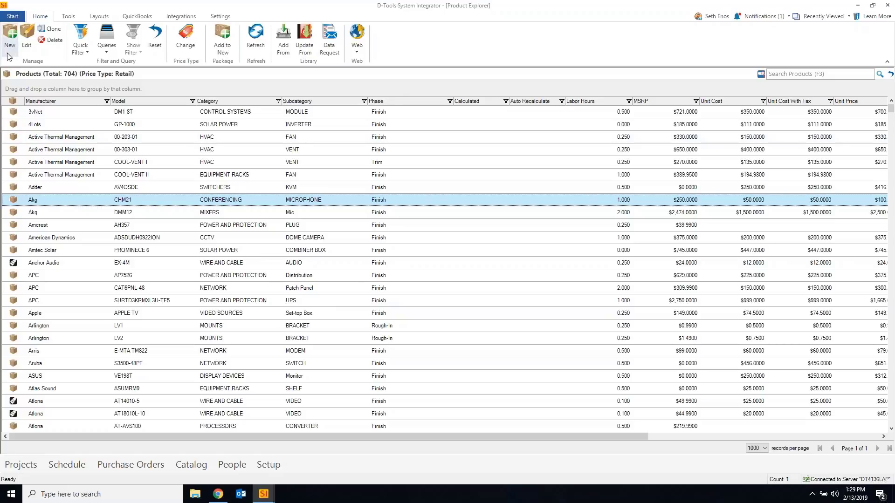
Start a new product to examine its standard and calculated pricing options, and close it without saving
click(9, 40)
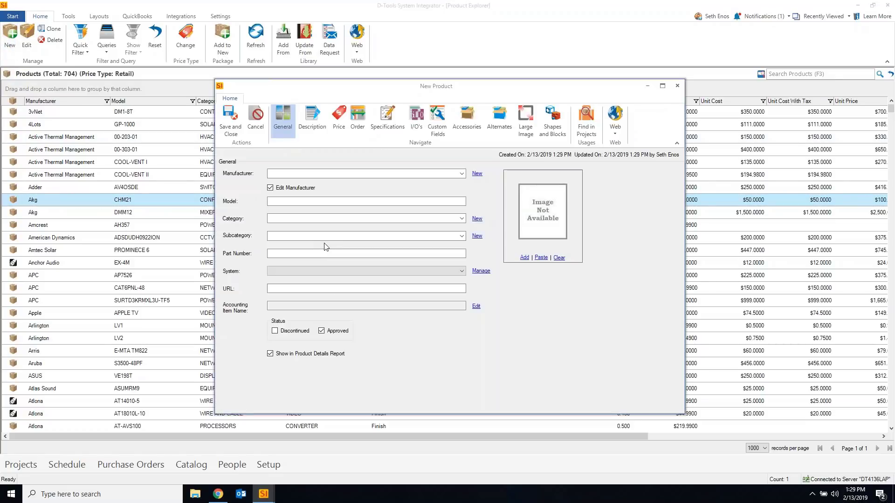
click(339, 120)
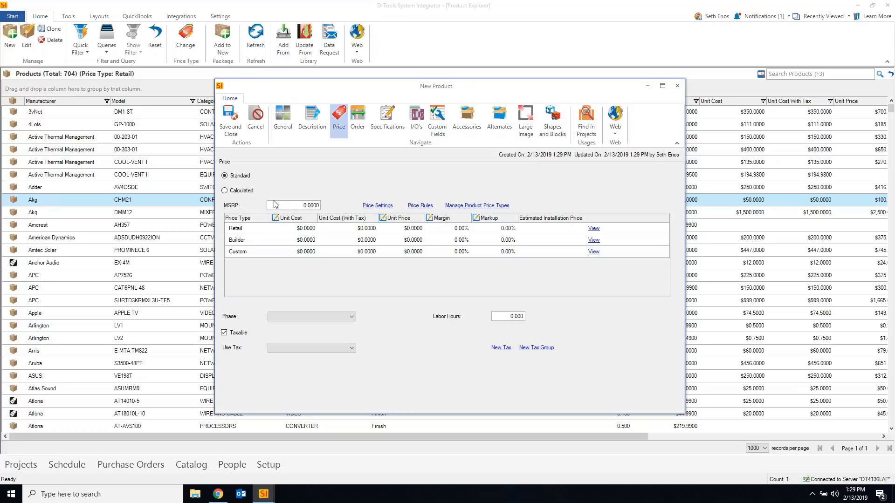
click(237, 192)
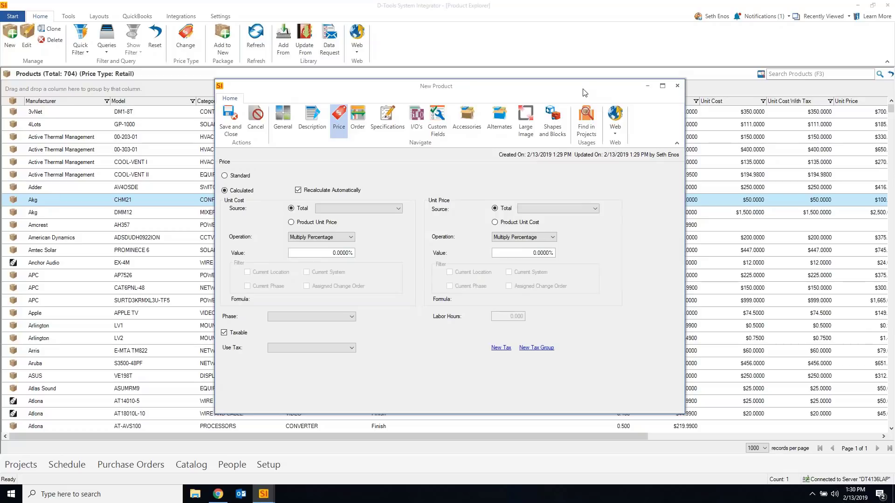
click(677, 86)
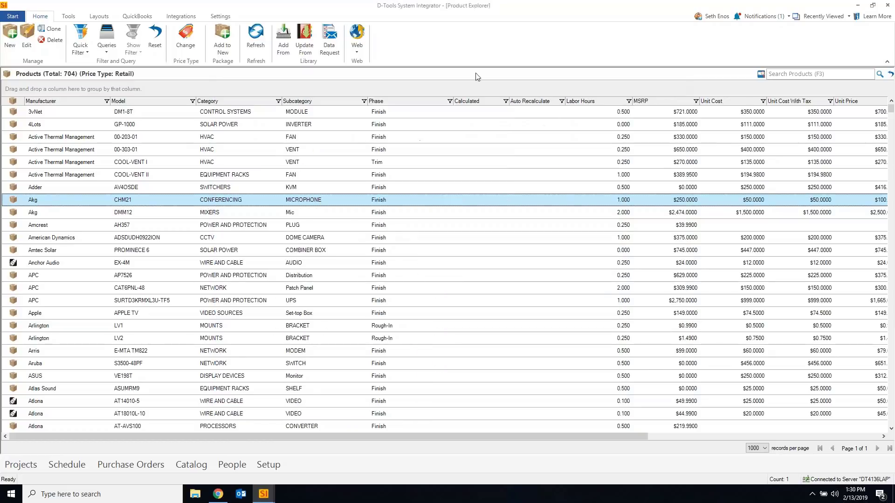
Start a new labor item in the catalog
click(13, 17)
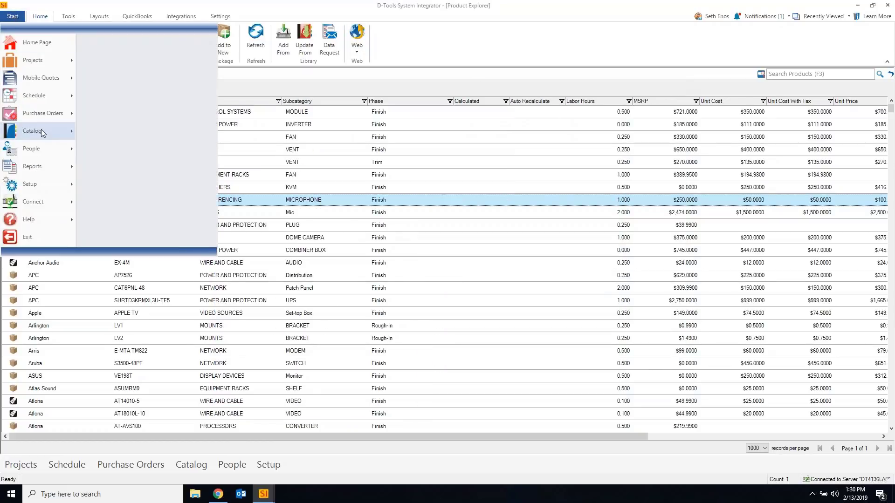
mouse_move(41, 129)
click(186, 70)
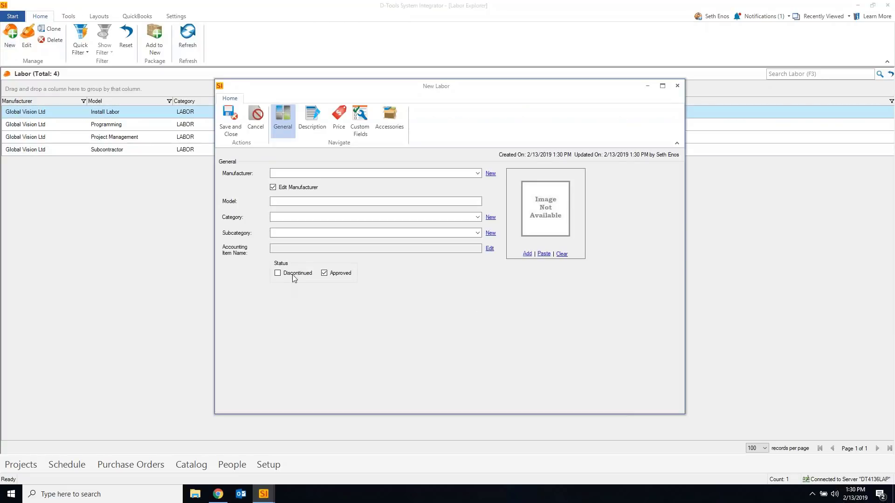
Set the labor item's manufacturer to Global Vision Ltd, model to Project Install Labor and category to LABOR
click(478, 174)
text(g)
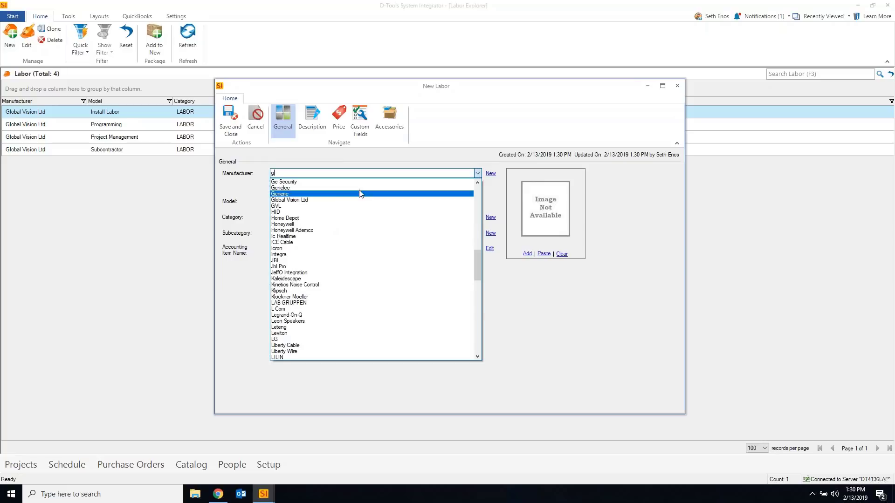
click(359, 200)
click(292, 200)
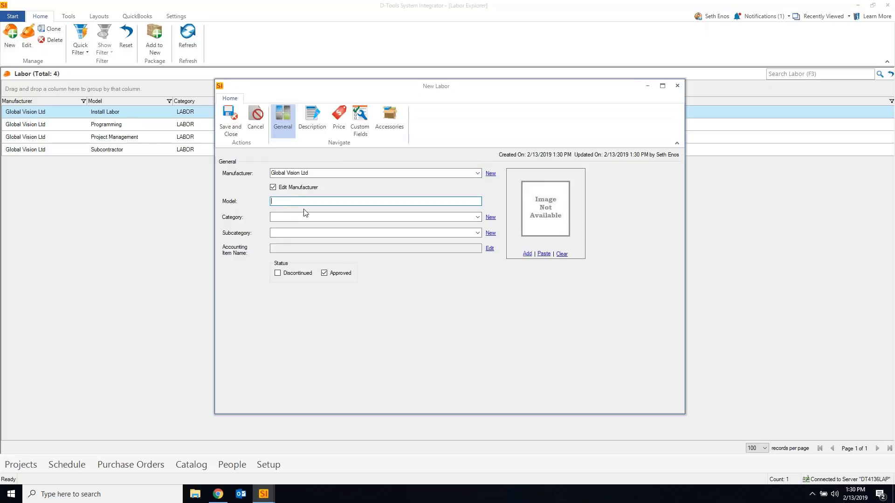
text(Project Install Labor)
click(478, 218)
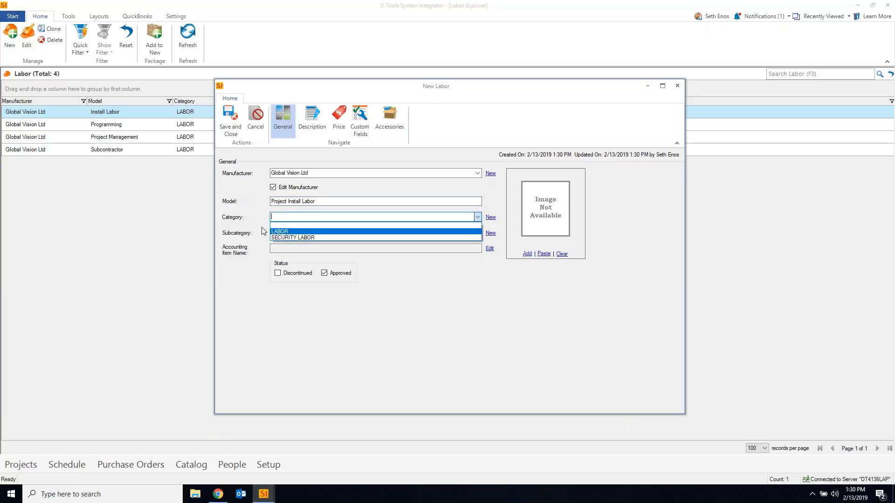
click(278, 233)
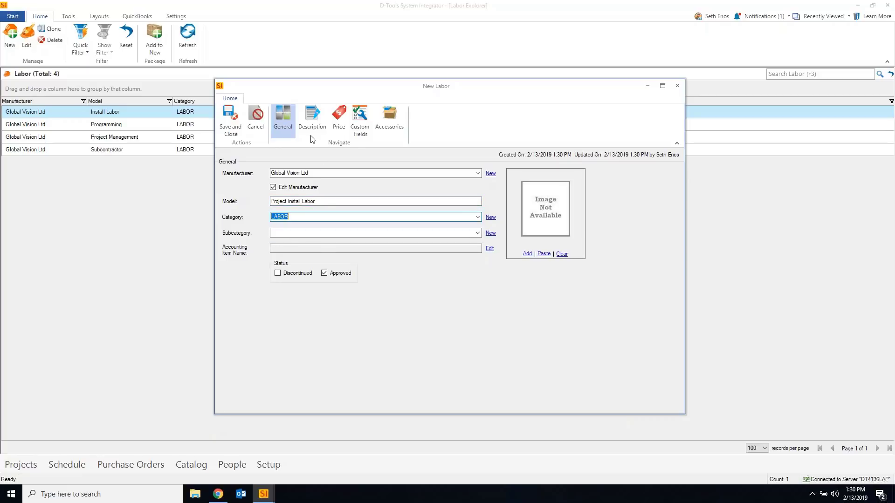
Switch the labor item's pricing to Calculated and review the available total sources for the unit cost
click(311, 122)
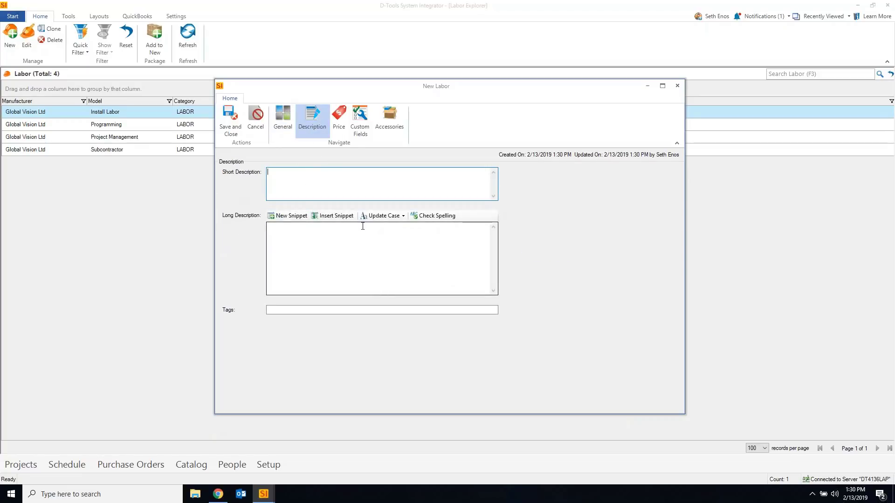
click(339, 122)
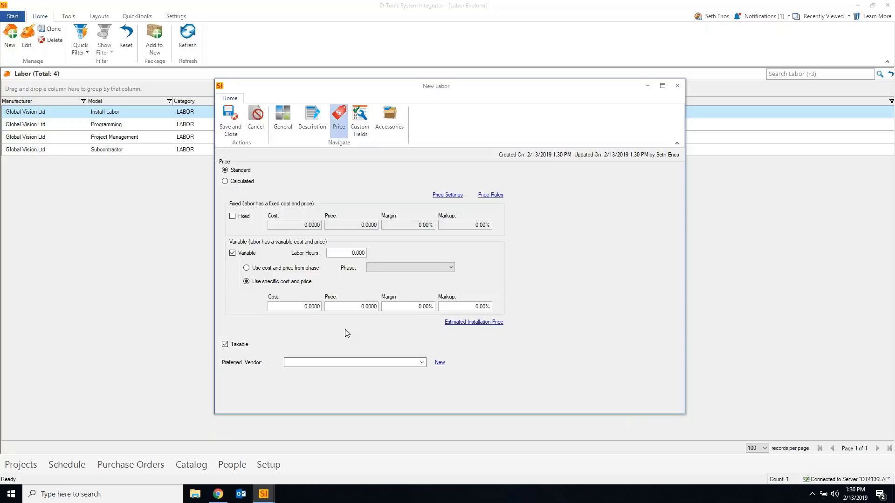
click(246, 183)
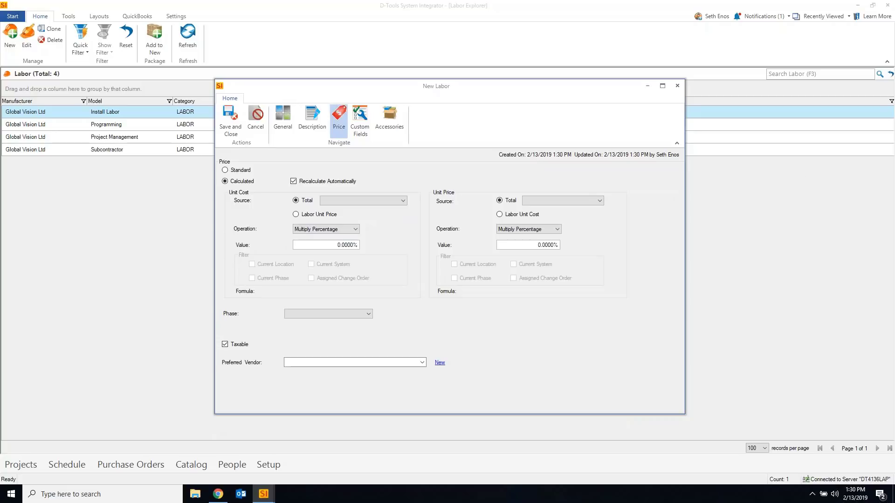
click(325, 183)
click(310, 186)
click(402, 201)
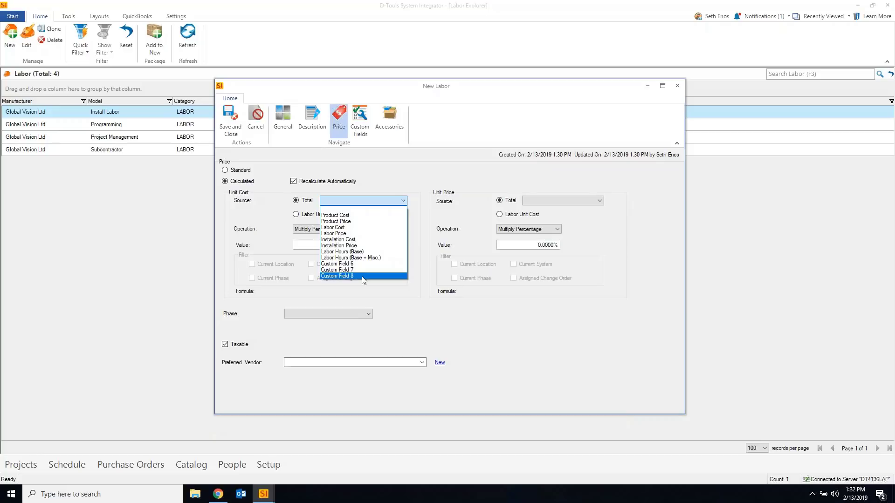
click(386, 175)
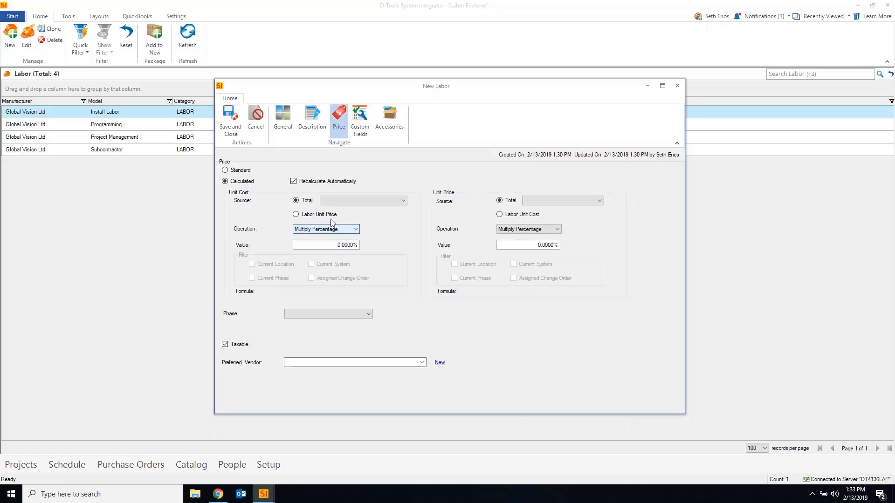
Calculate the unit cost from Labor Unit Price using the Discount Percentage operation with a value of 35%
click(323, 215)
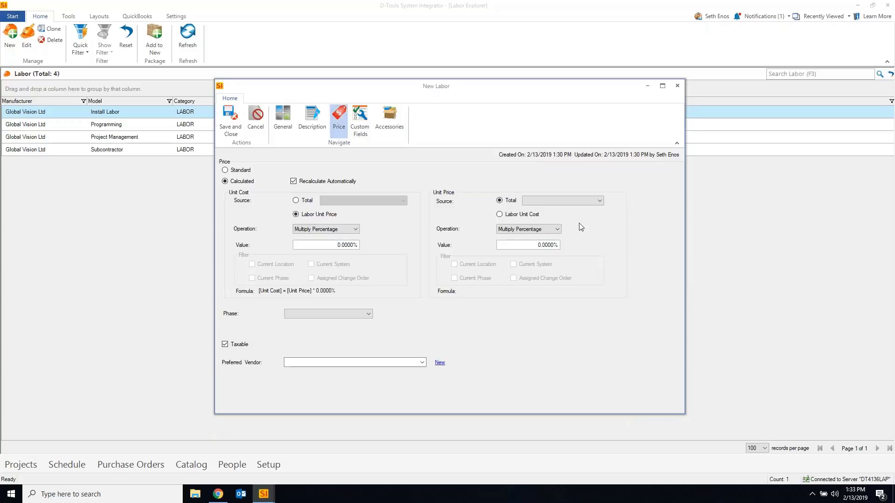
click(344, 230)
click(343, 251)
click(347, 245)
text(35)
key(Tab)
Base the unit price on the total Product Price, with the Current Location filter left off
click(578, 201)
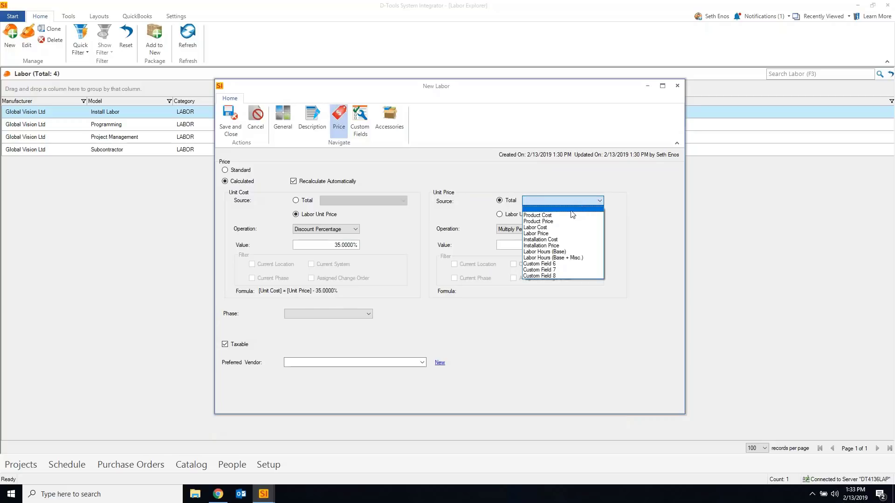
click(555, 215)
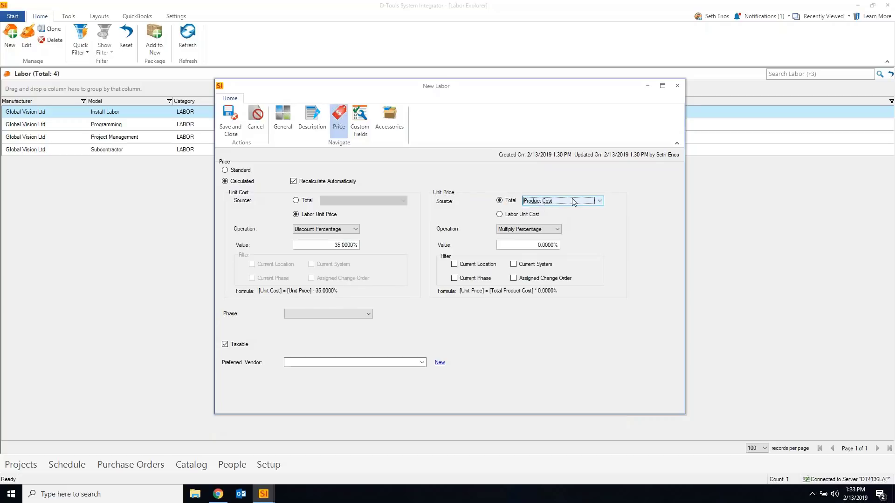
click(571, 200)
click(571, 221)
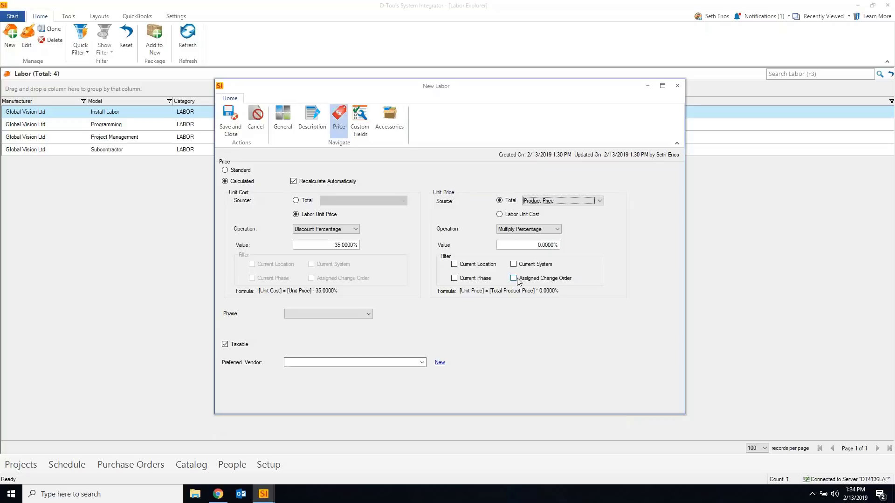
click(564, 200)
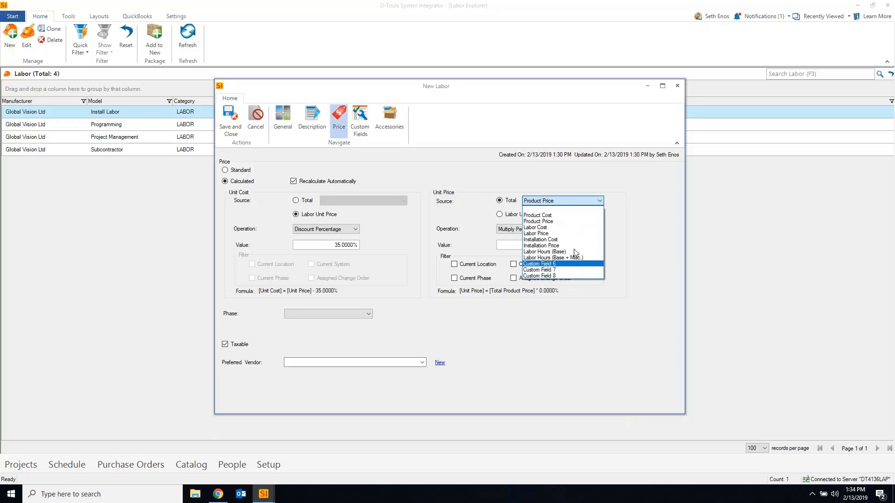
click(561, 221)
click(475, 269)
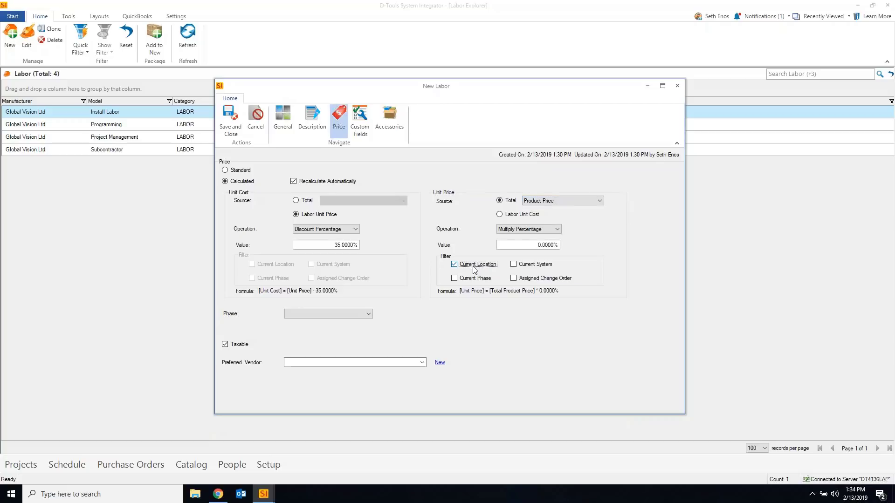
click(473, 267)
Set the unit price's multiply percentage to 50% and save the new labor item
click(537, 245)
text(5)
click(233, 127)
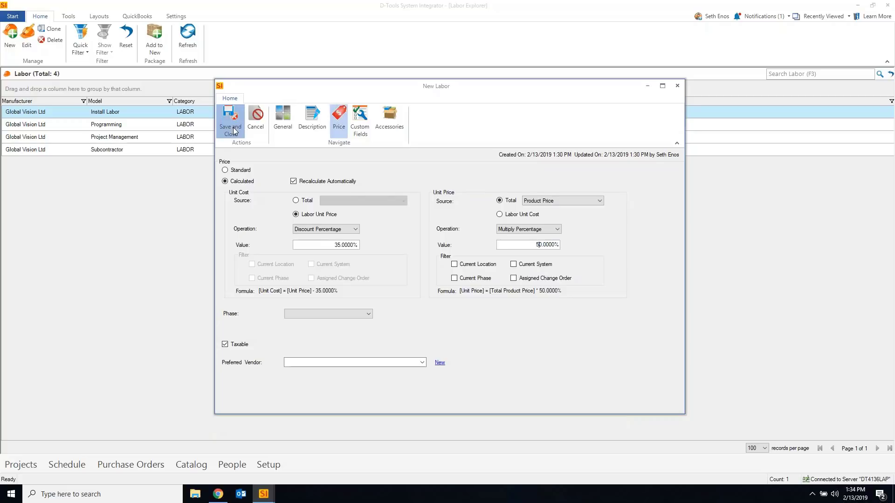
Reopen the Project Install Labor item to review its calculated price settings, and close it
double_click(150, 163)
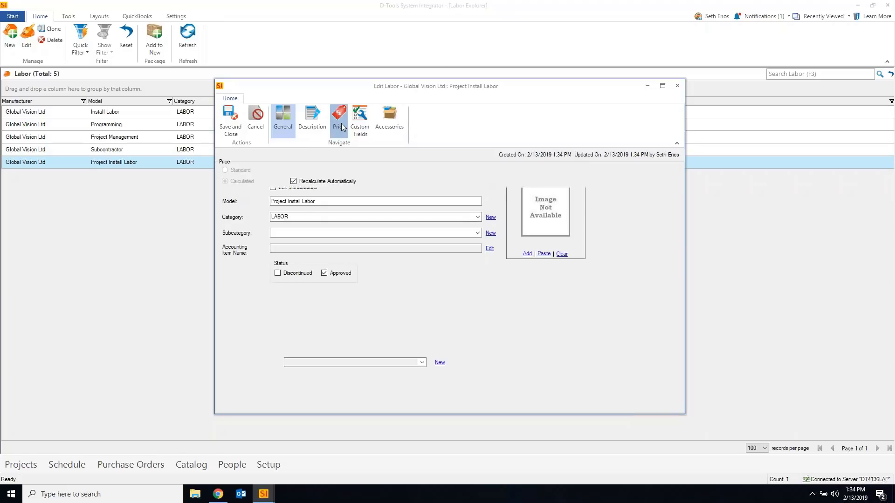
click(339, 119)
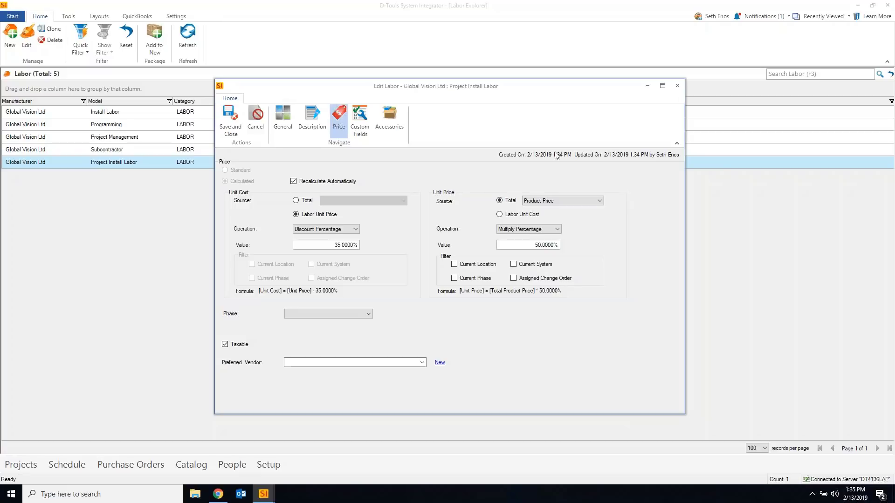
click(677, 86)
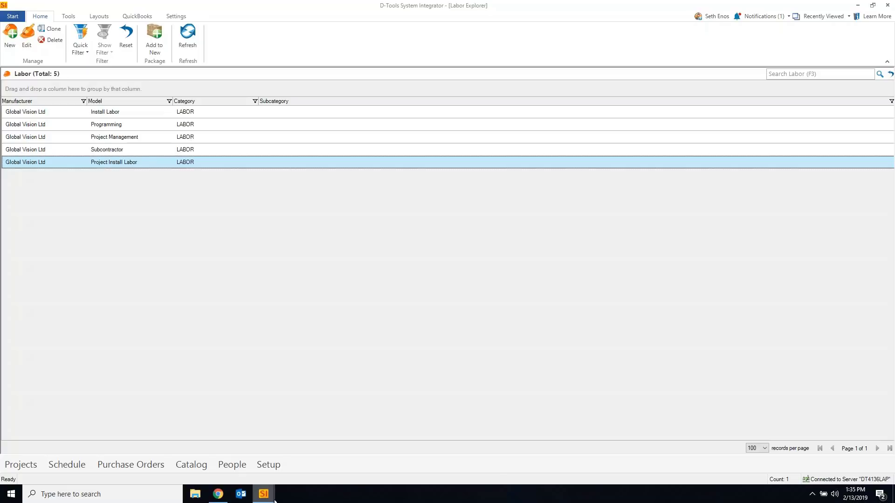
Return to the Bar and Grill Project Editor, review the labor calculation settings of the project phases, and close the phase manager
mouse_move(279, 495)
click(314, 448)
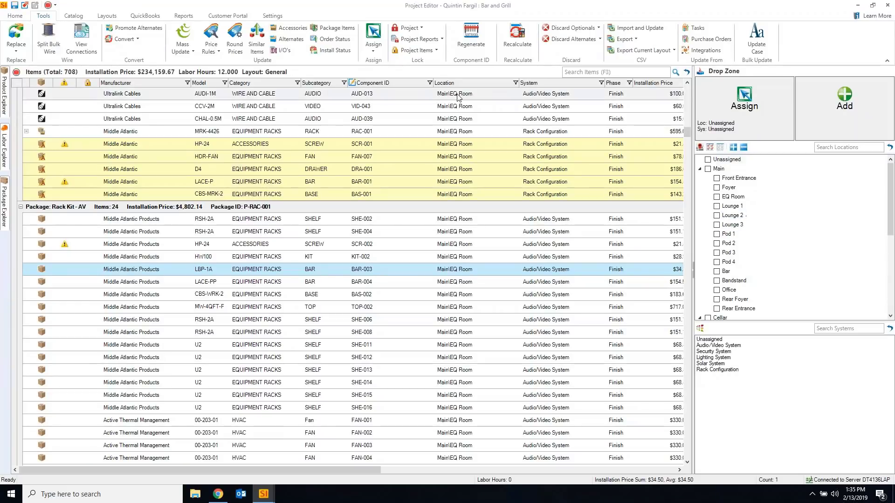
click(276, 17)
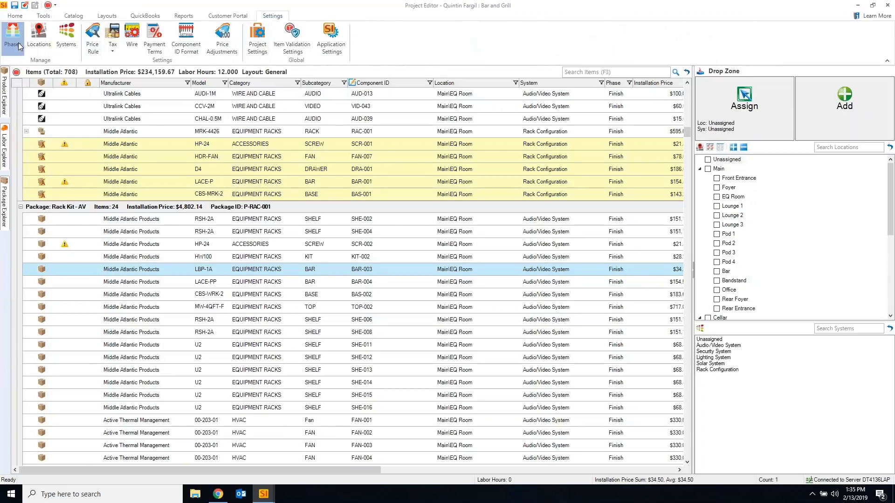
click(17, 41)
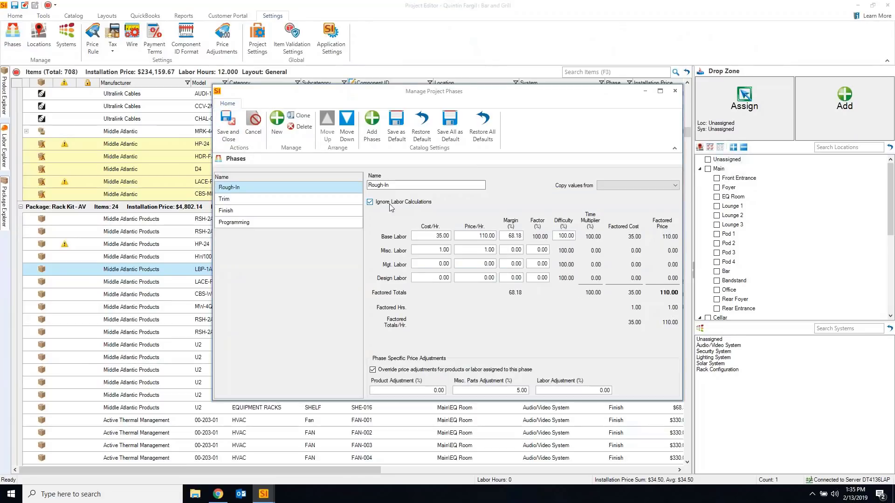
click(251, 198)
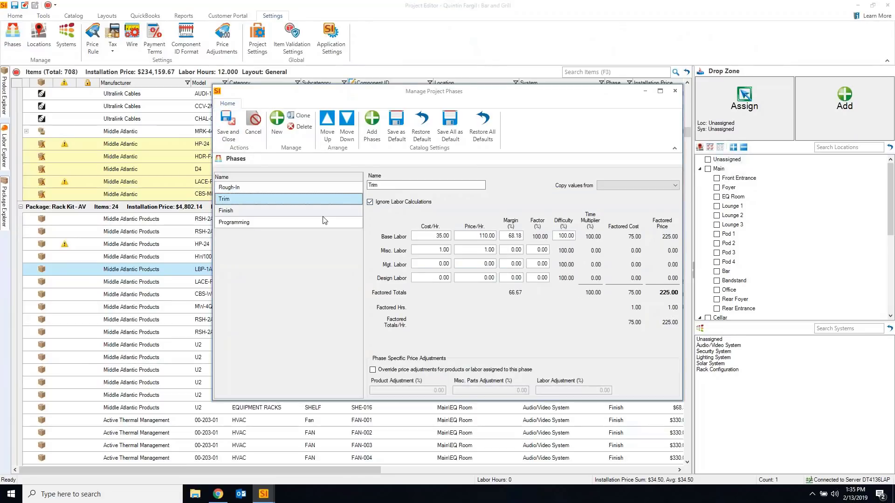
click(261, 222)
click(675, 91)
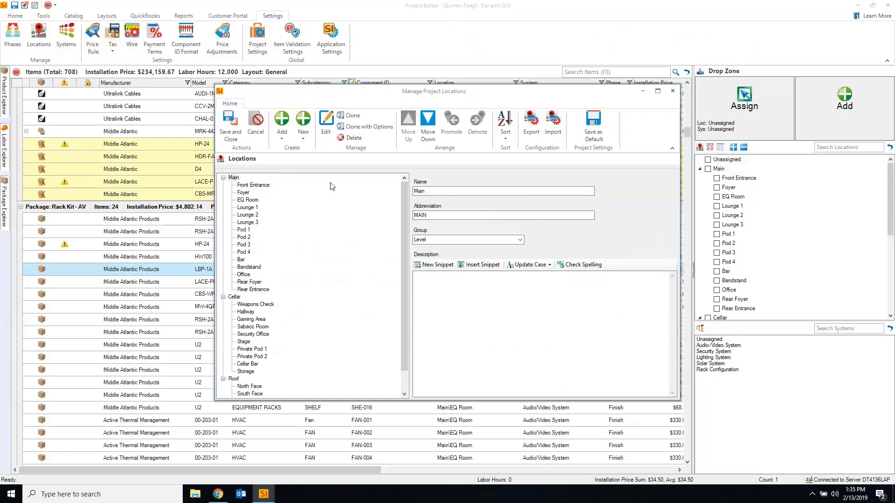
Add a top-level location named Labor after Roof in the project locations and save the list
scroll(340, 318, down, 1)
click(235, 357)
click(303, 138)
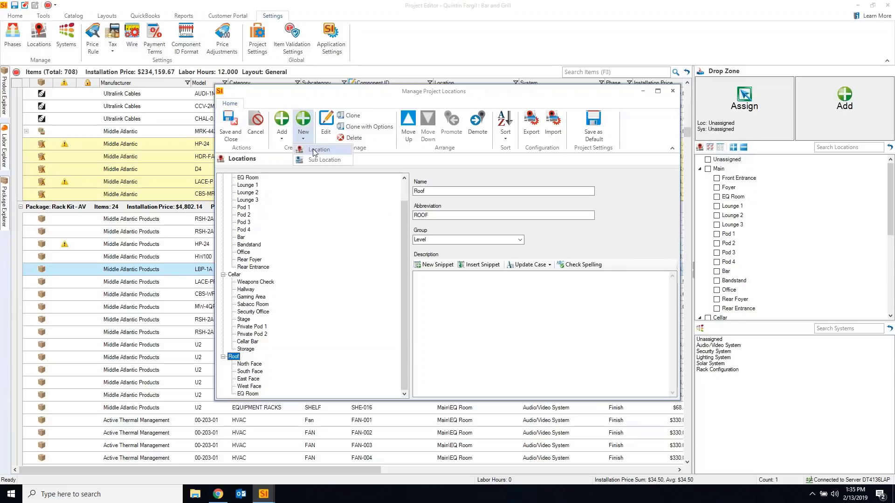
click(315, 150)
text(Labor)
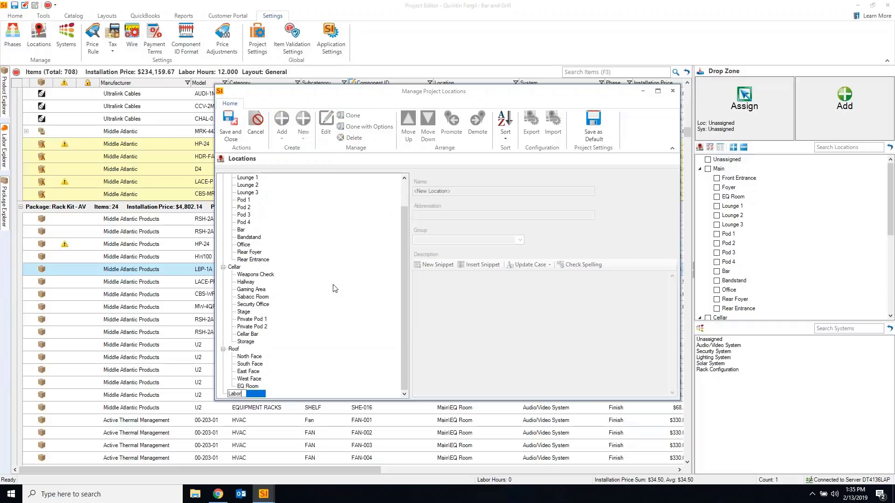
key(Return)
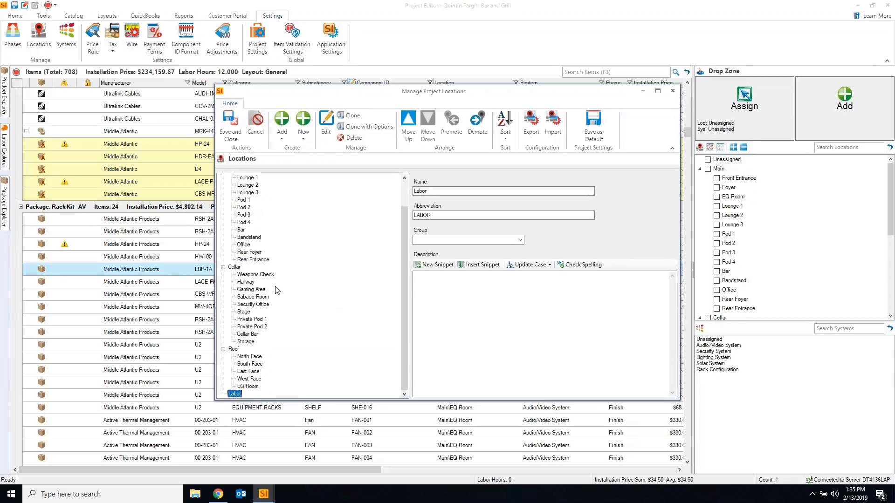
click(231, 125)
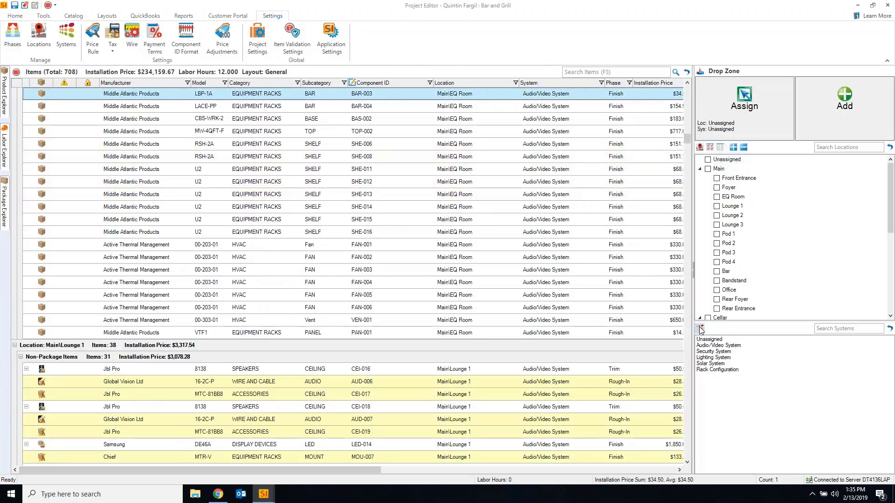
Add a new system named Labor after Rack Configuration in the project systems and save the list
click(699, 328)
click(247, 201)
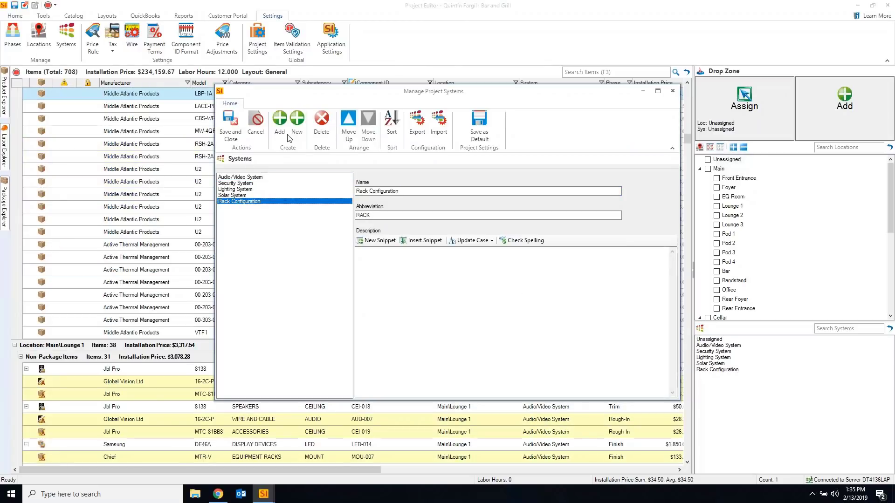
click(297, 122)
text(Labor)
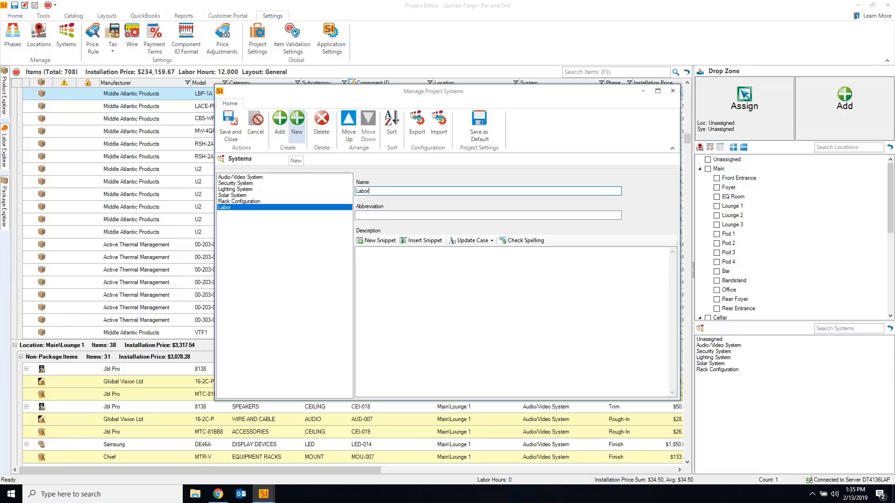
click(230, 123)
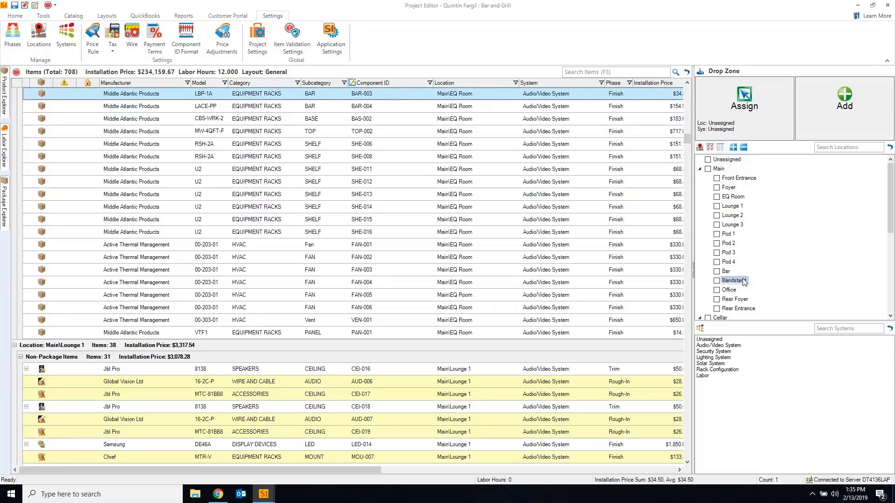
Choose the Labor location and the Labor system as the destination for new project items
drag(890, 212, 892, 310)
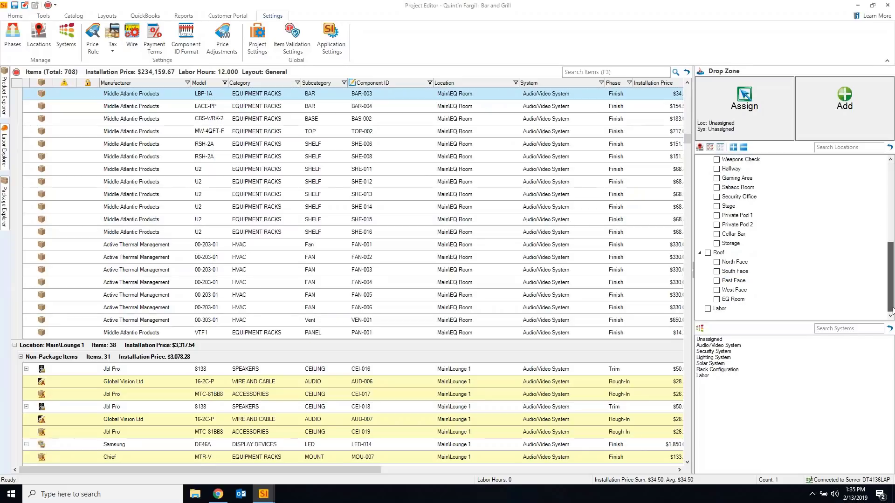
click(708, 309)
click(704, 377)
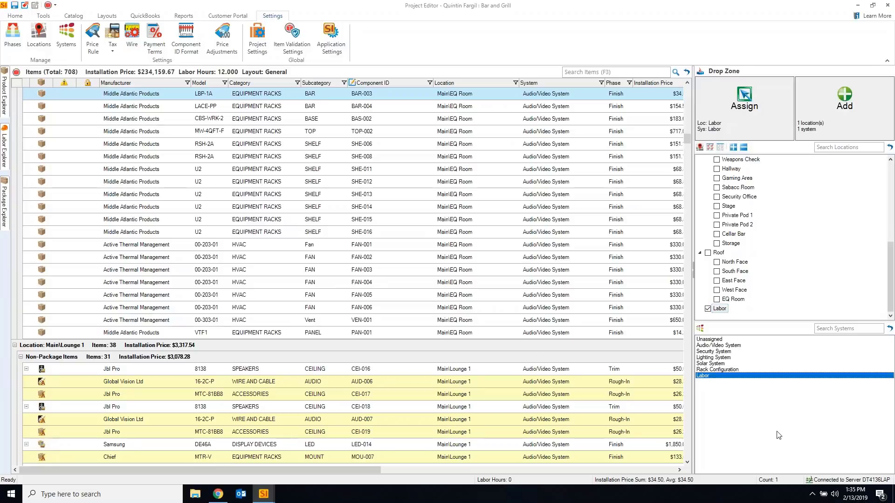
Refresh the list of labor items and add Project Install Labor from Global Vision Ltd to the project
click(5, 157)
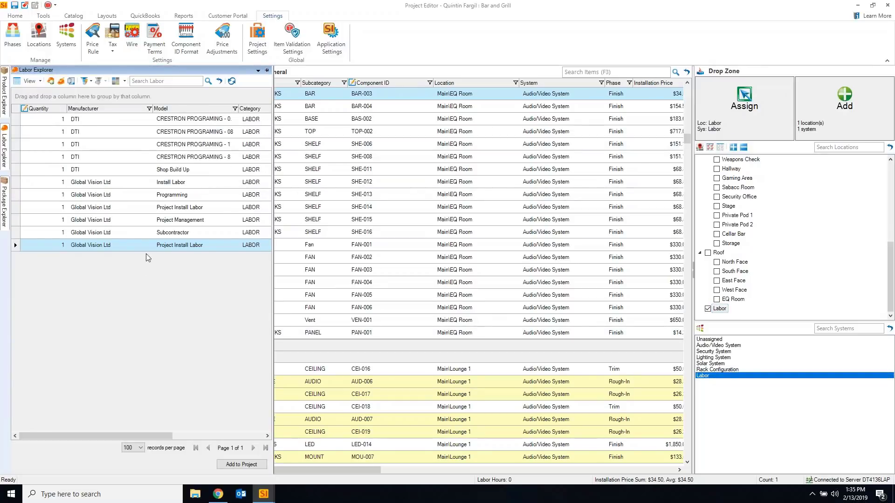
click(176, 249)
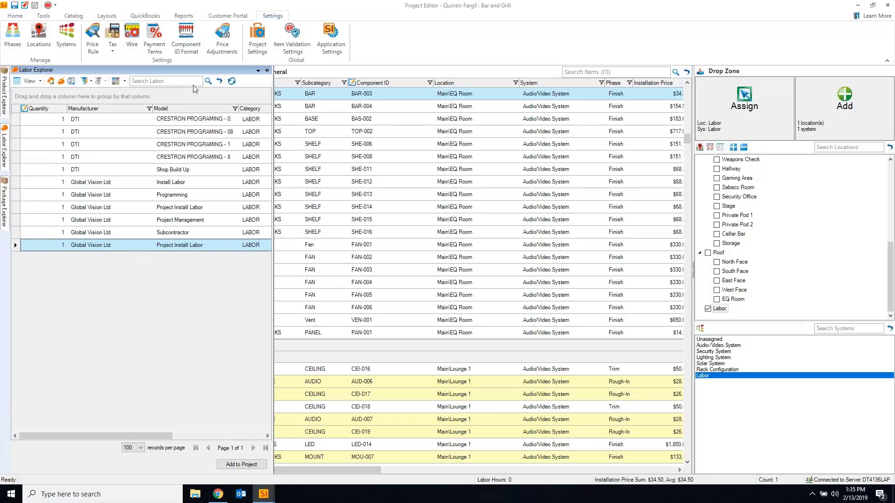
click(232, 81)
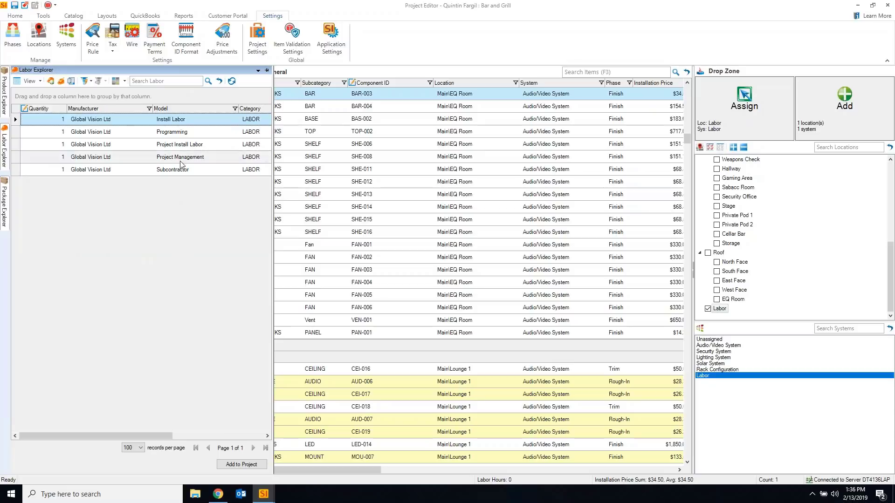
click(176, 144)
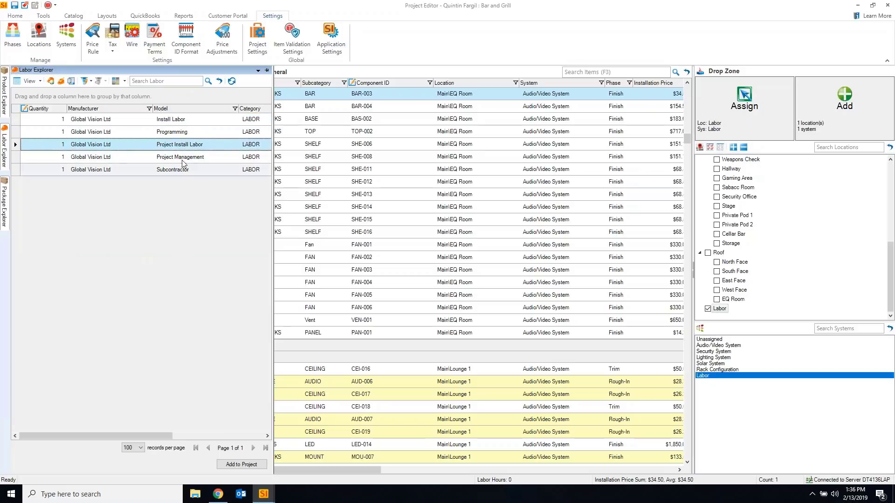
drag(172, 148, 419, 186)
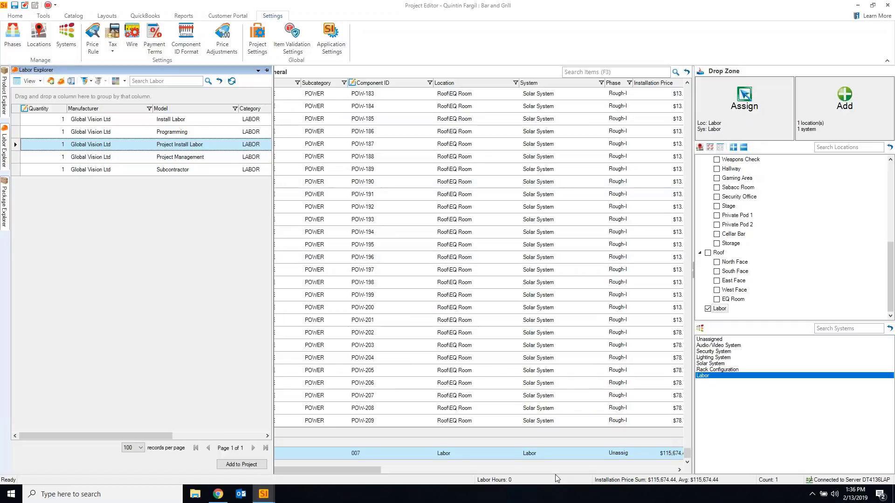
click(507, 441)
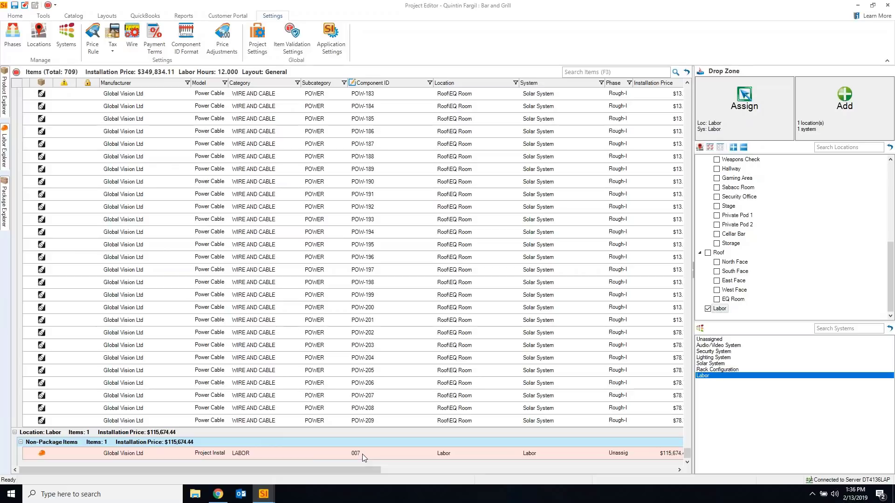
Open the project's Project Install Labor item, review its price calculation and automatic recalculation settings, and close it without saving
click(317, 455)
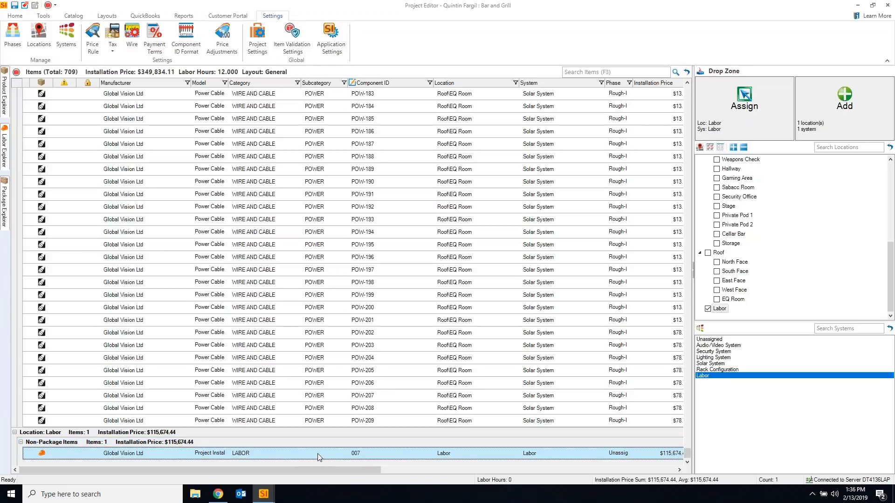
click(402, 409)
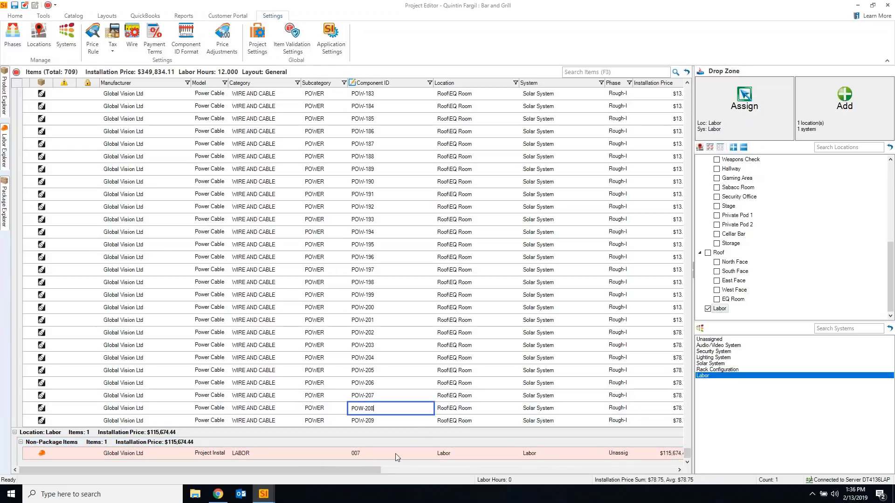
click(350, 456)
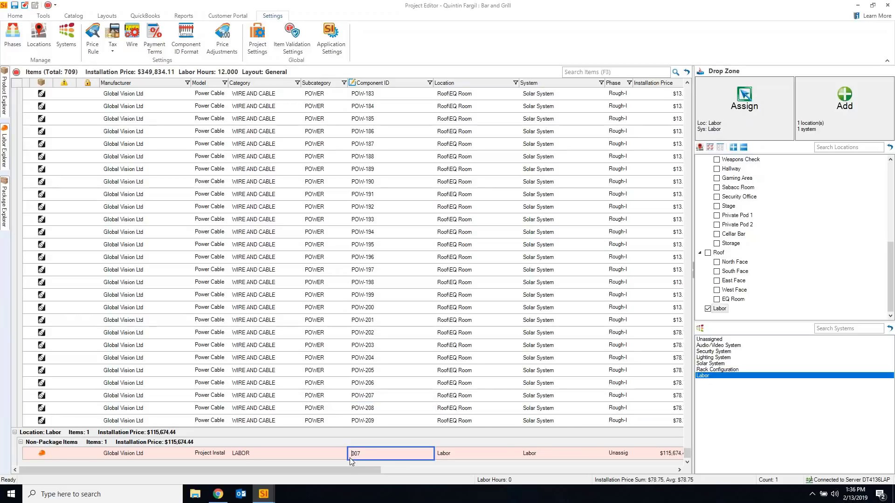
double_click(255, 453)
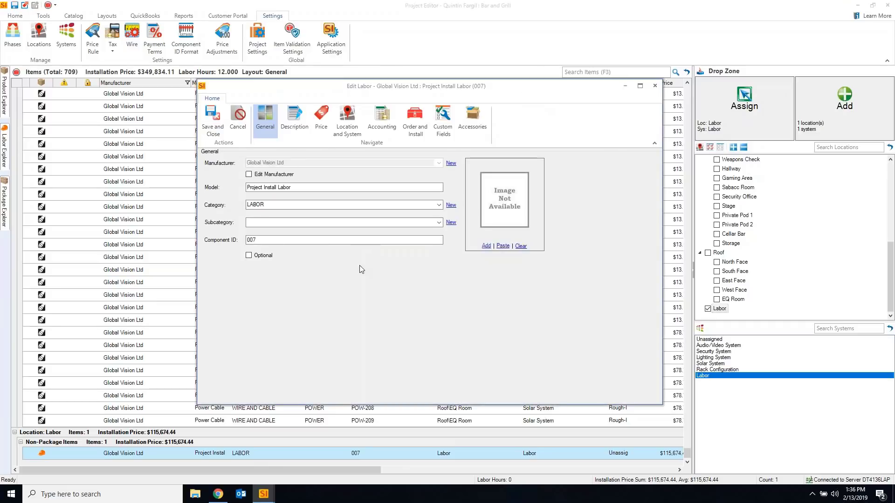
click(321, 126)
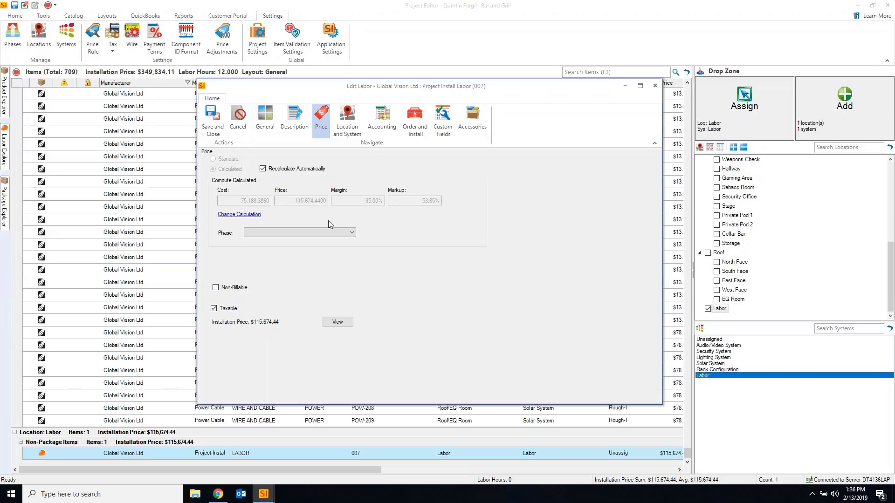
click(246, 217)
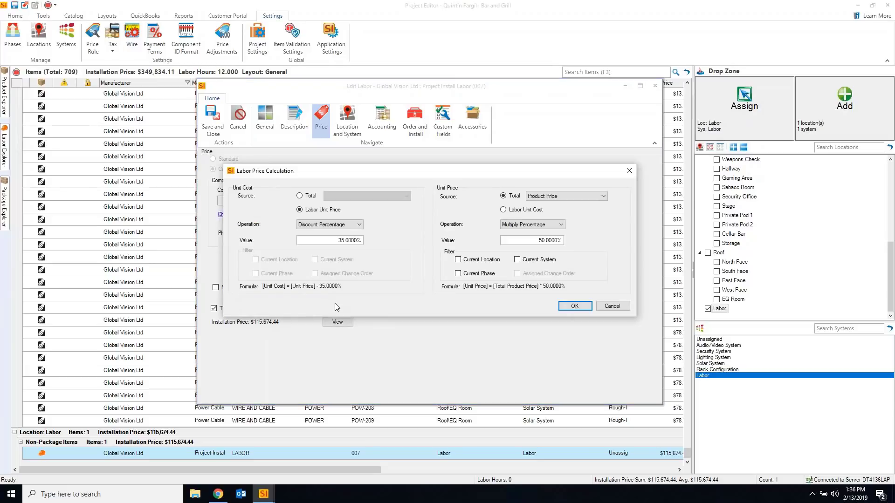
click(615, 306)
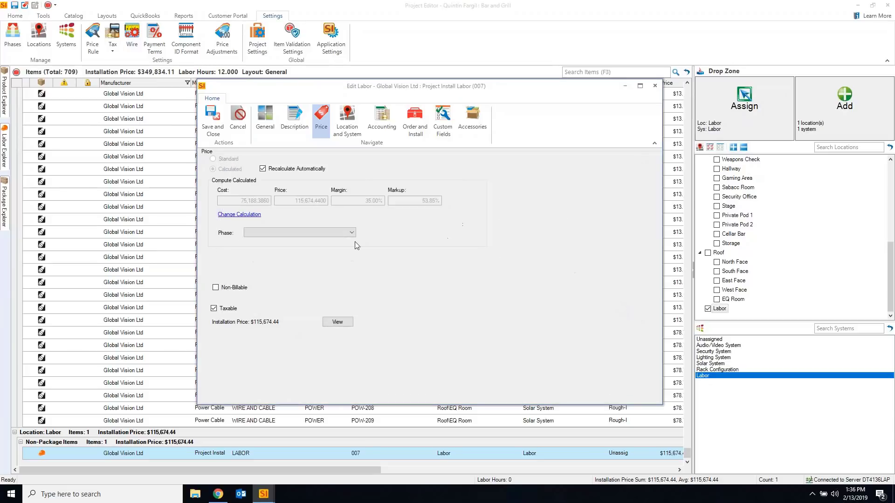
click(263, 169)
click(296, 169)
click(655, 86)
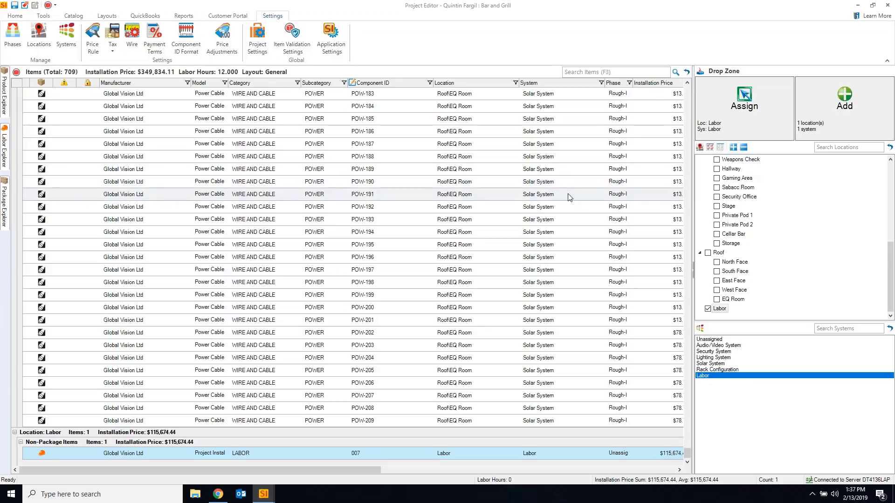
Minimize the Project Editor and open the Workflow Rules manager from the Control Panel
click(12, 18)
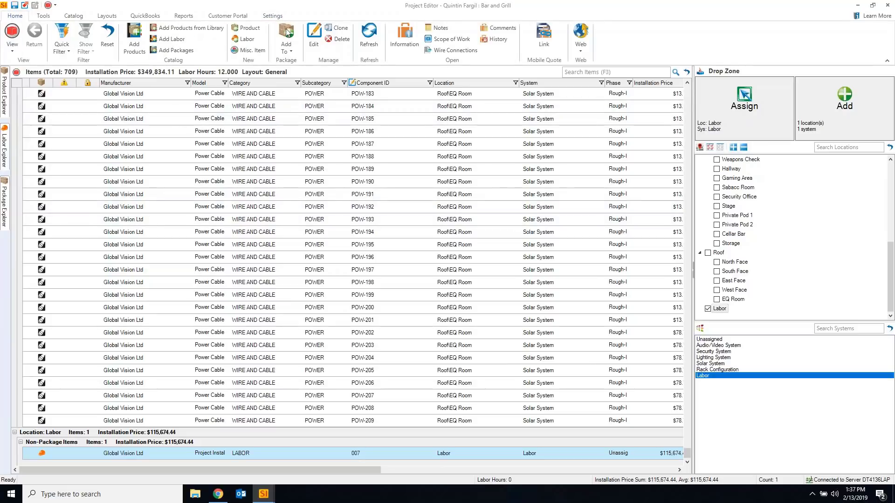
click(858, 7)
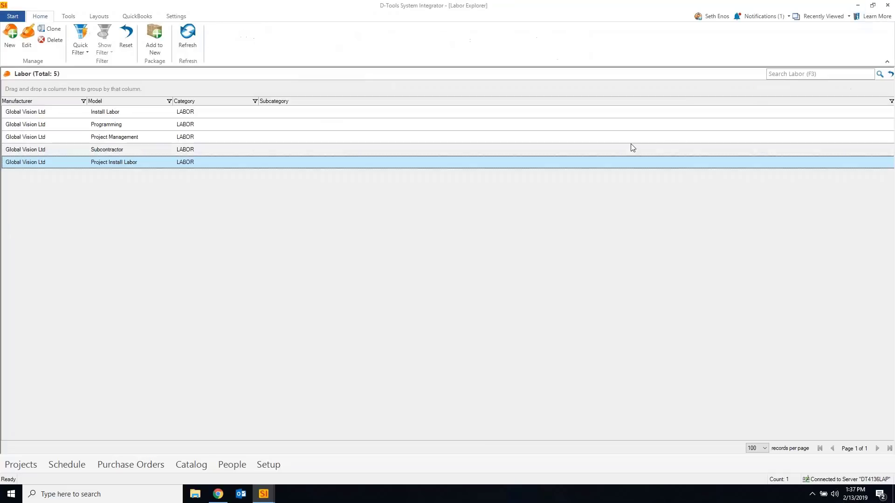
click(13, 19)
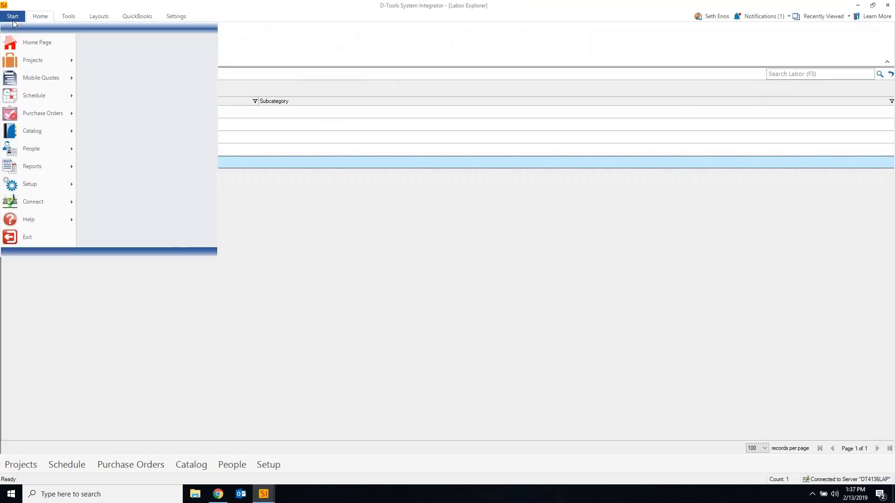
mouse_move(33, 185)
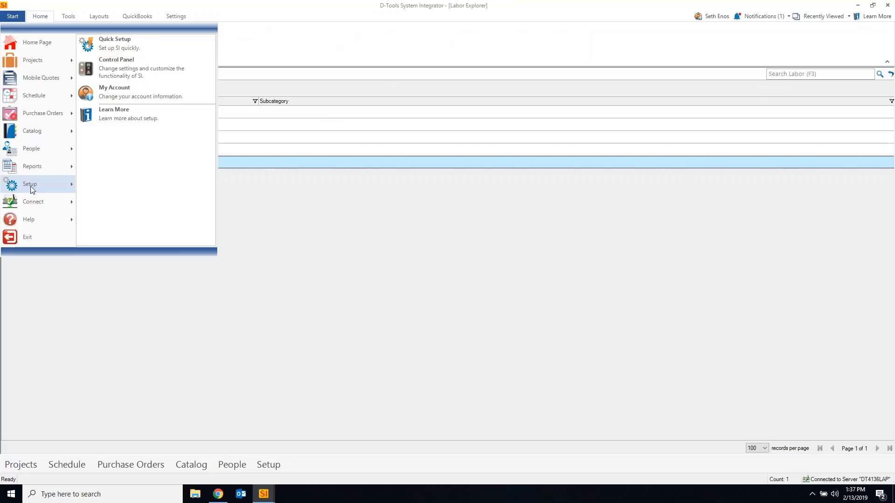
click(149, 62)
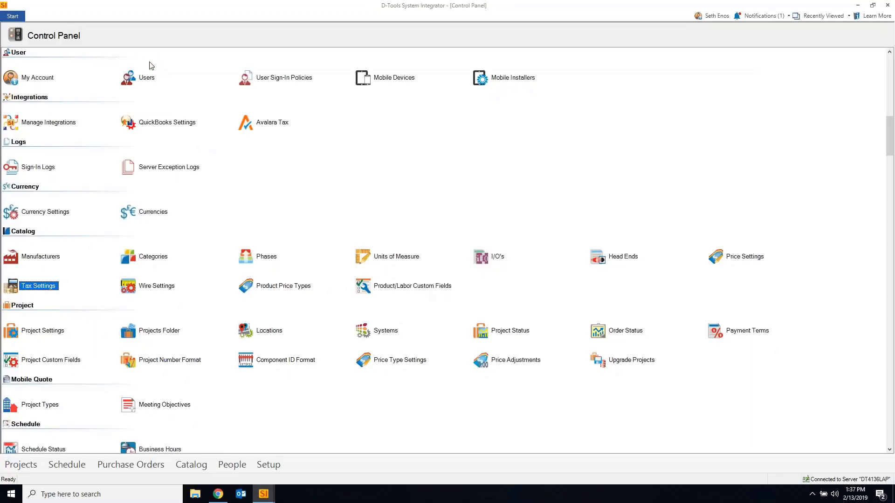
scroll(246, 169, up, 1)
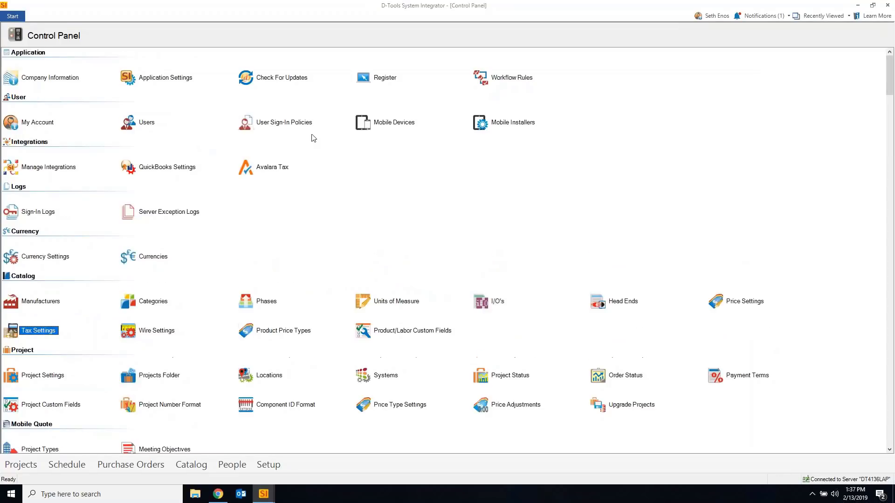
click(512, 80)
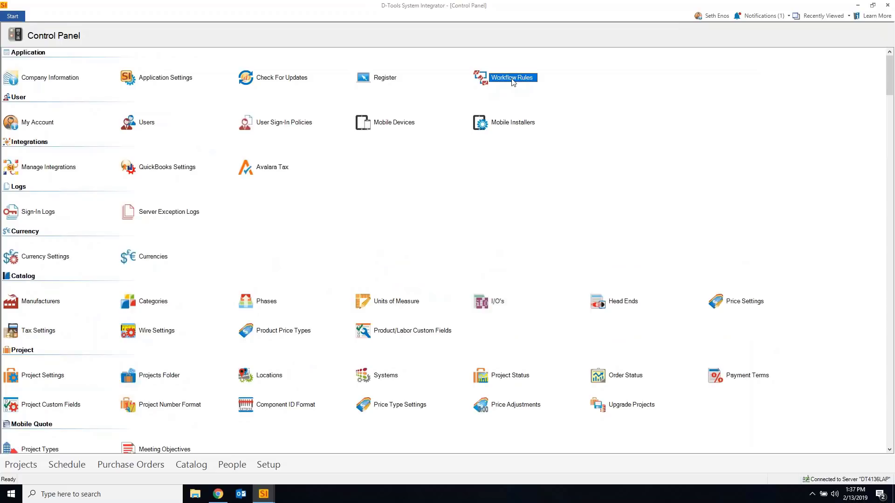
double_click(512, 79)
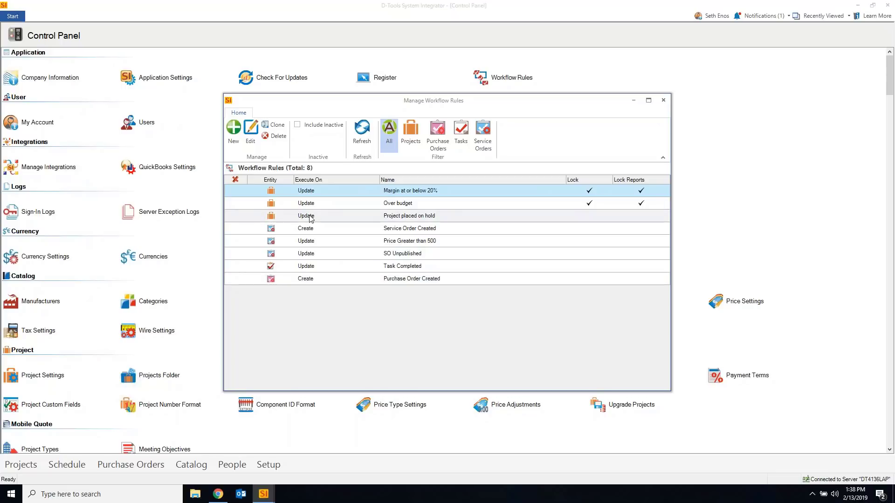
Open the Over budget workflow rule and examine its trigger and criteria
click(394, 206)
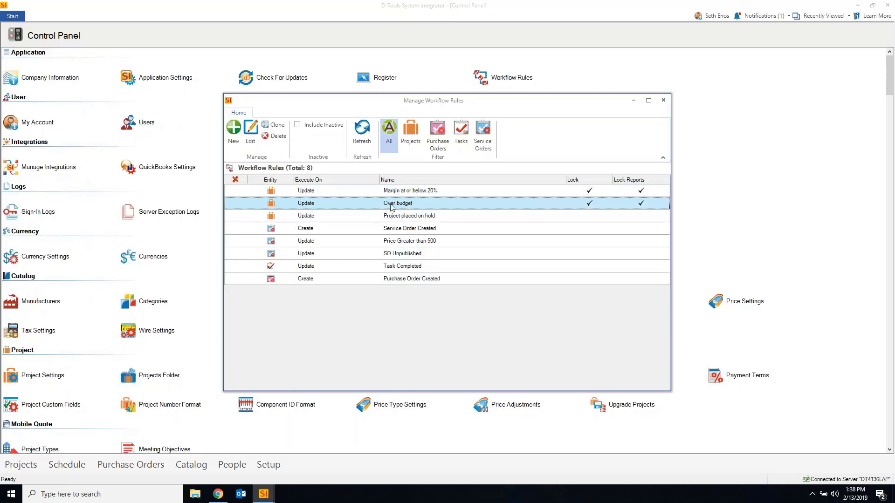
double_click(401, 203)
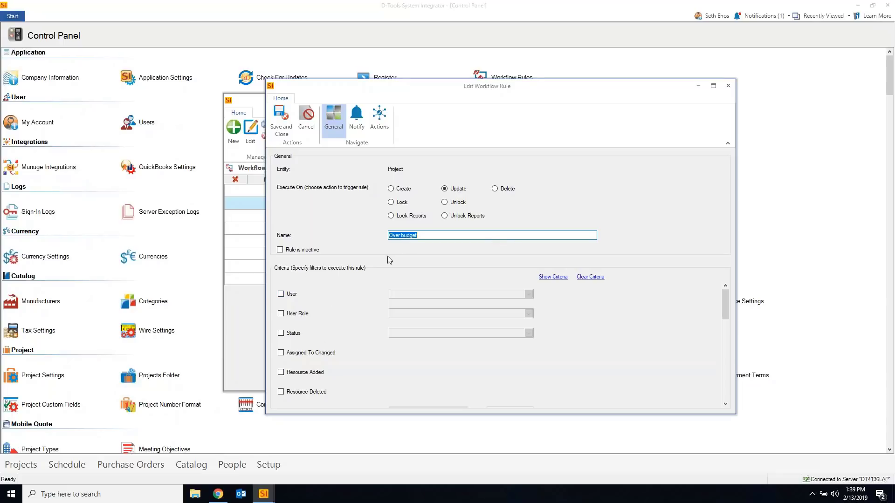
drag(726, 313, 735, 354)
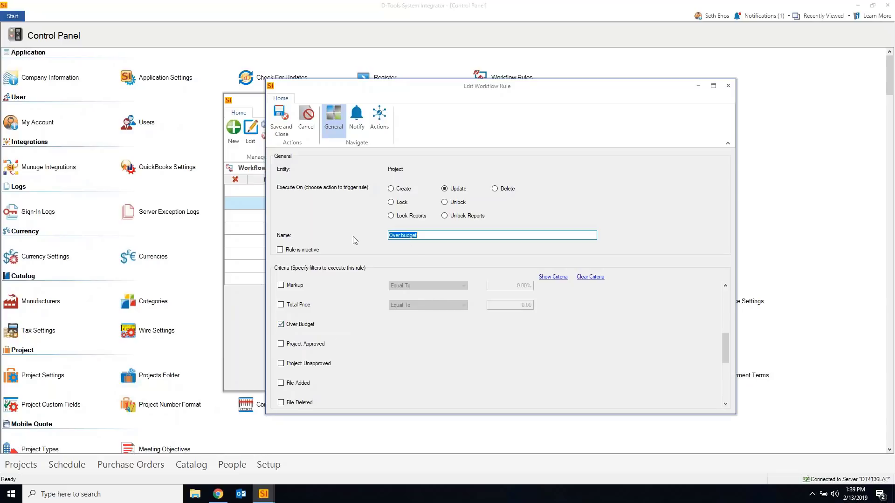
Review the rule's notification settings, including the selectable users, additional emails and email message, without adding anyone
click(357, 125)
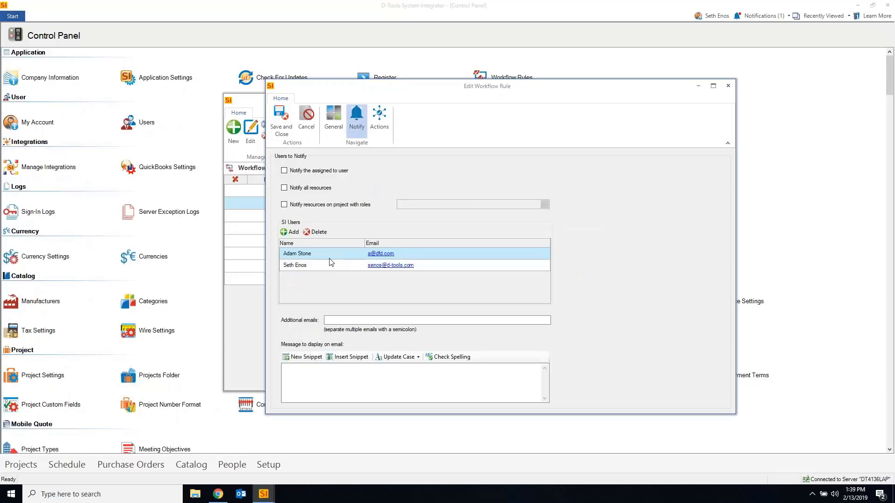
click(291, 232)
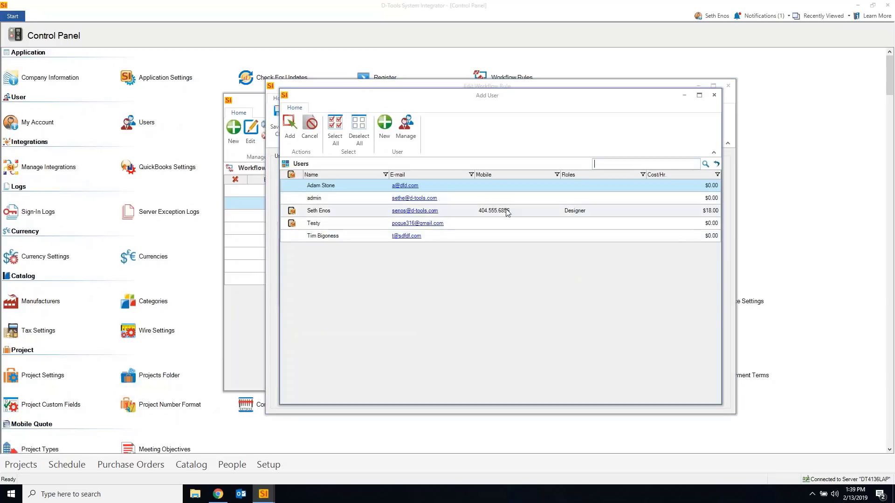
click(715, 96)
click(345, 319)
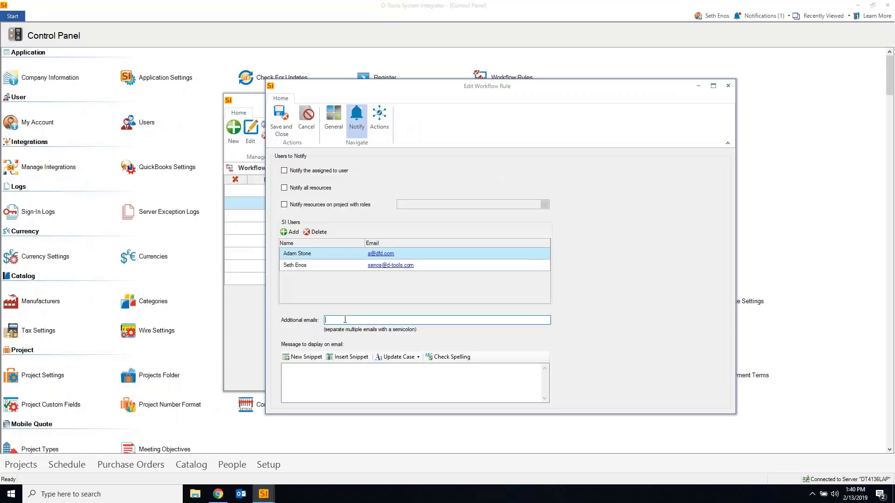
click(340, 380)
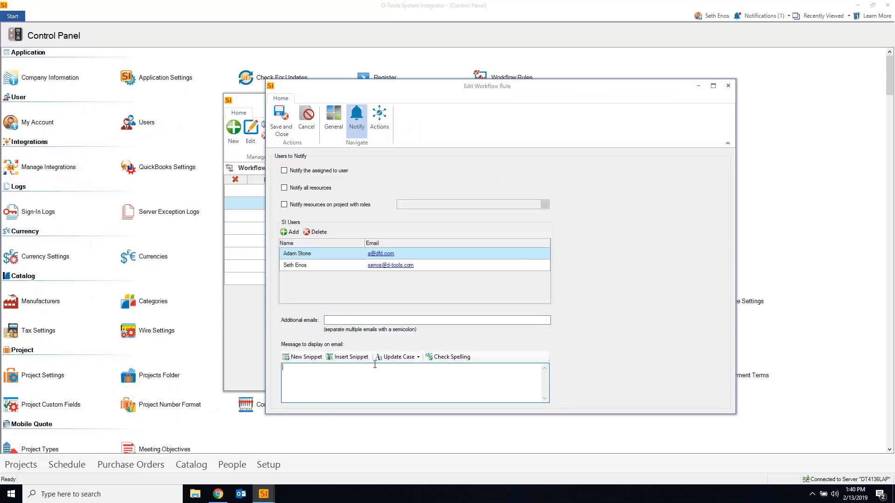
click(401, 320)
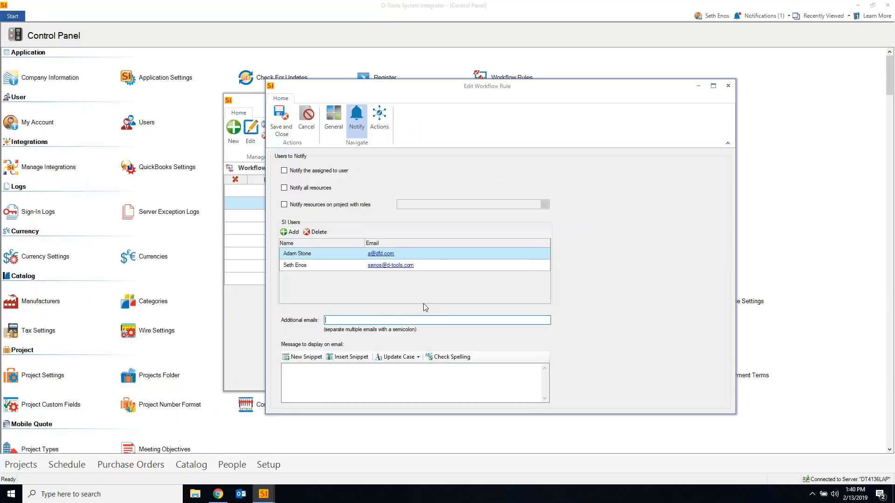
click(318, 379)
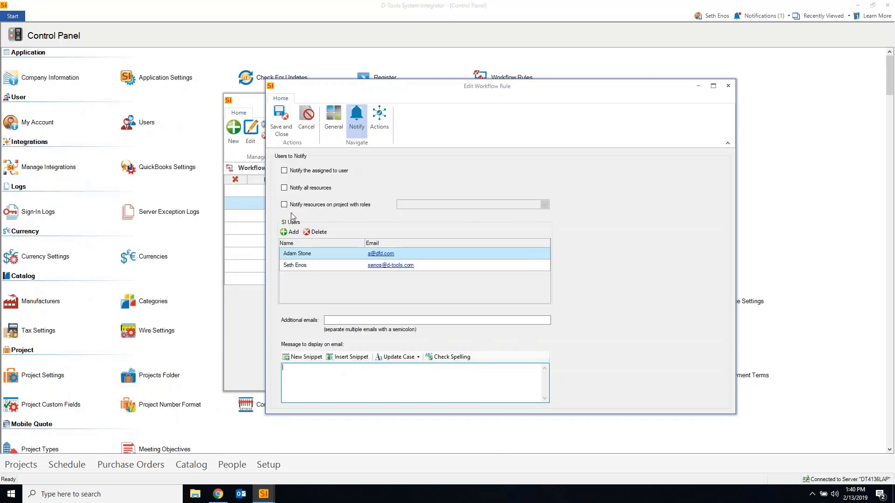
Enable notifying project resources by role for the Over budget rule and view the available roles
click(320, 205)
click(543, 205)
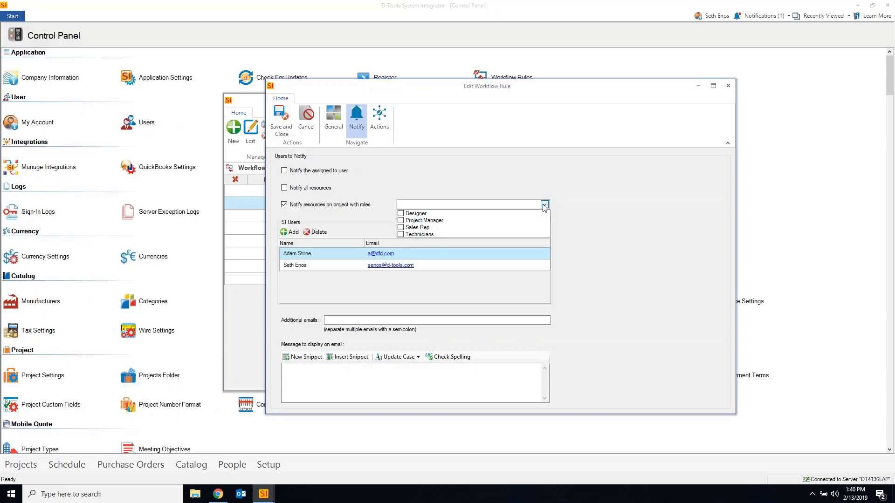
click(404, 188)
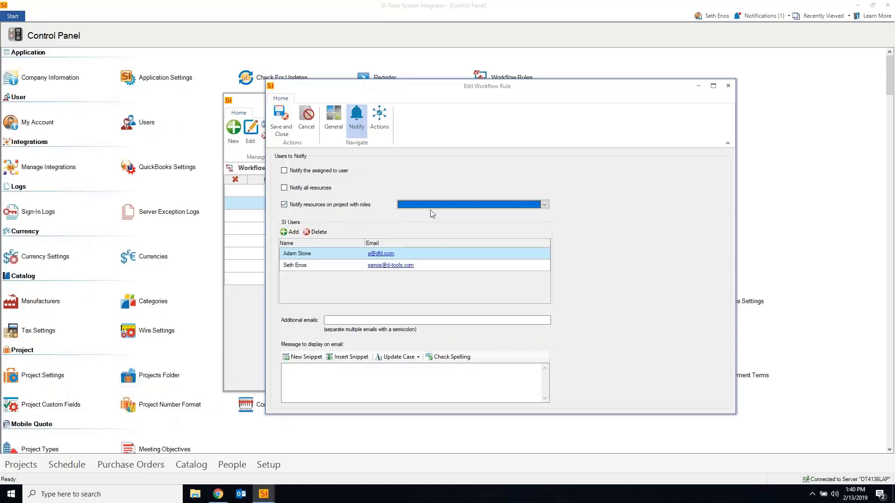
Review the available notification roles, turn off notifying project resources by role, and display the Over budget rule's lock actions
click(544, 205)
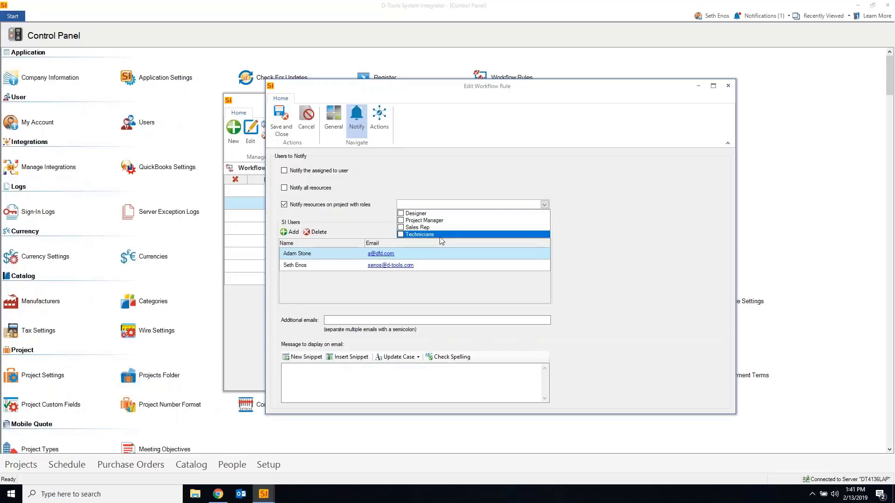
click(343, 209)
click(302, 208)
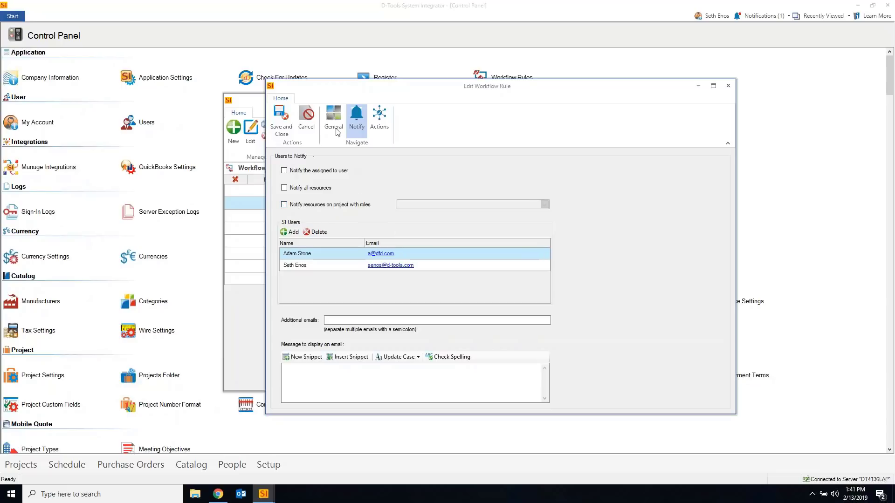
click(378, 119)
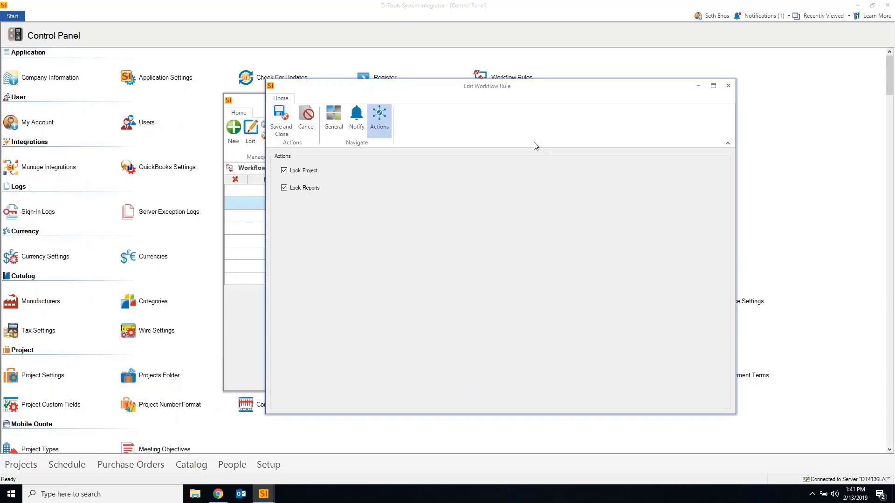
drag(501, 89, 493, 112)
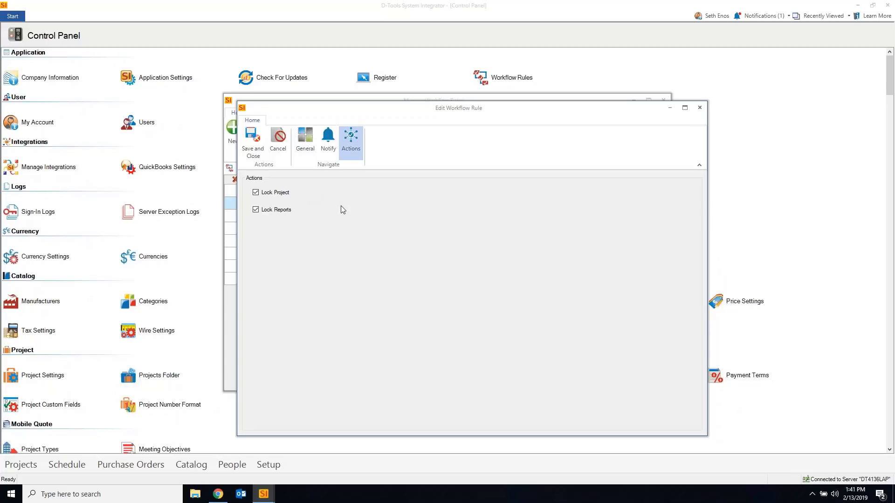
View the comparison operators for the Over budget rule's Cost criterion, clear that criterion, and close the rule without saving
click(303, 144)
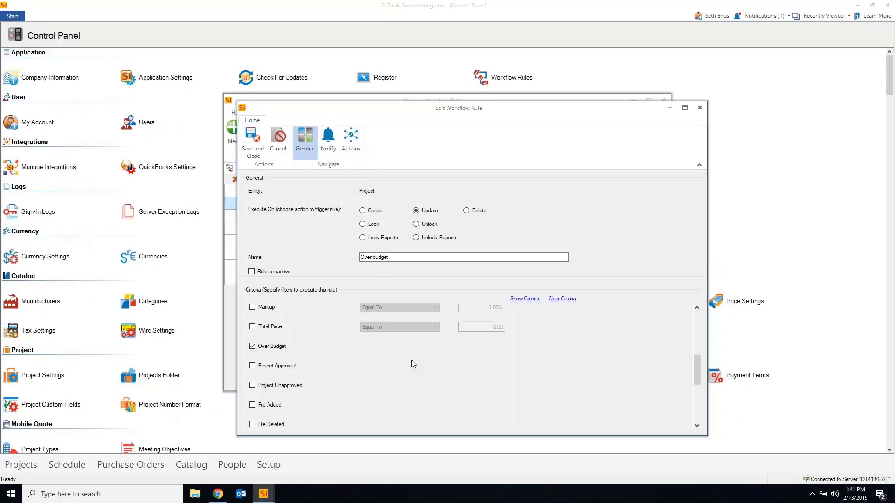
scroll(413, 360, up, 3)
scroll(416, 358, down, 2)
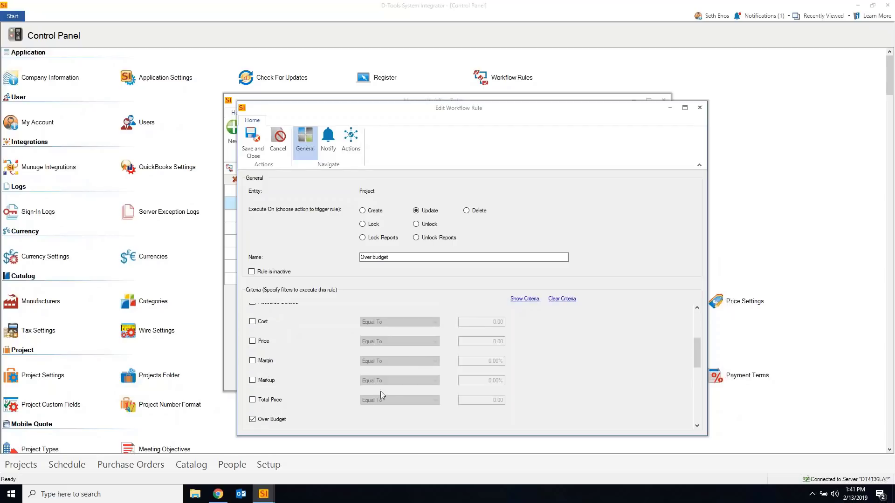
click(253, 322)
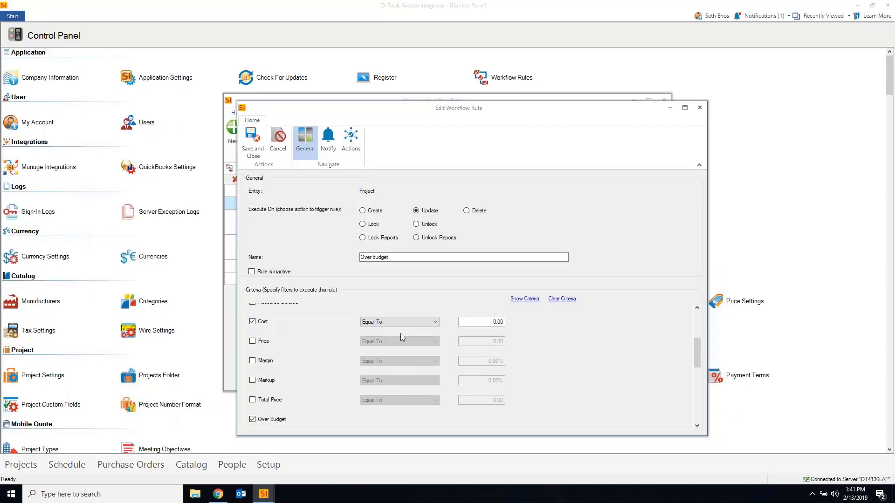
click(430, 326)
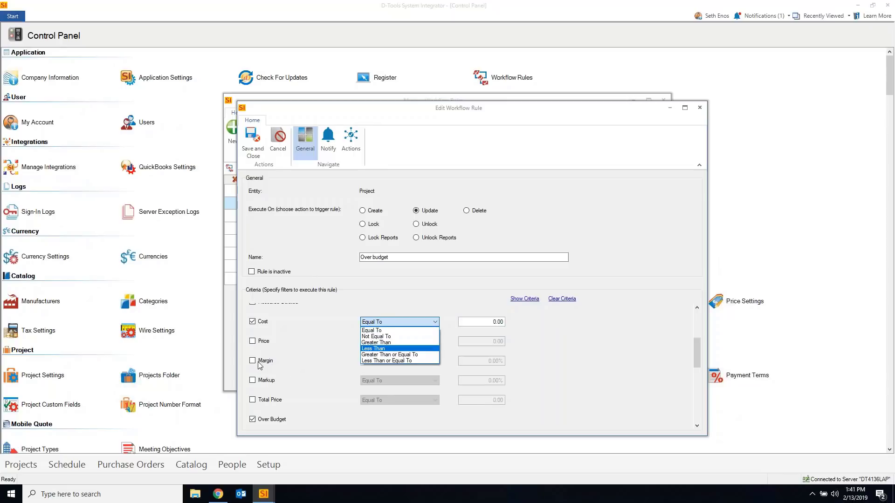
click(252, 321)
click(253, 321)
drag(697, 346, 702, 323)
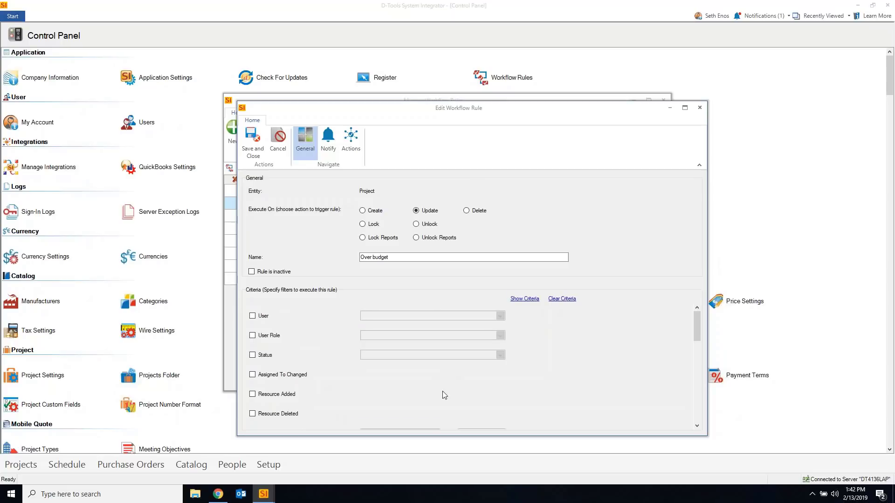
drag(531, 115, 538, 117)
click(706, 111)
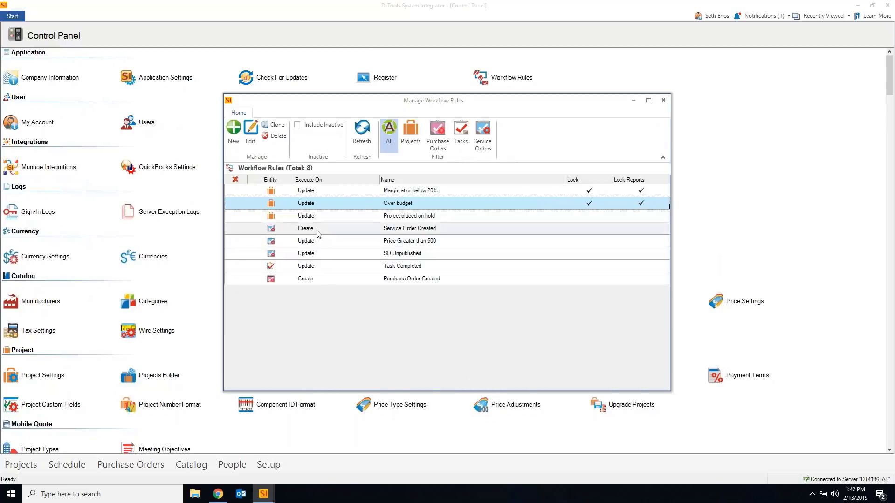
Open the Service Order Created workflow rule, examine its trigger and criteria, and close it without changes
click(329, 230)
double_click(349, 228)
mouse_move(702, 334)
mouse_down()
mouse_move(704, 403)
mouse_move(703, 319)
mouse_move(700, 335)
mouse_move(692, 334)
mouse_up()
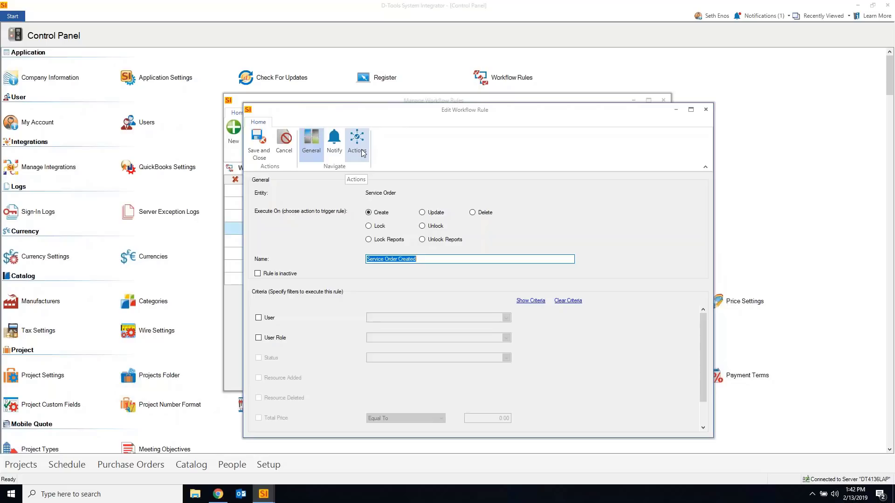
click(706, 110)
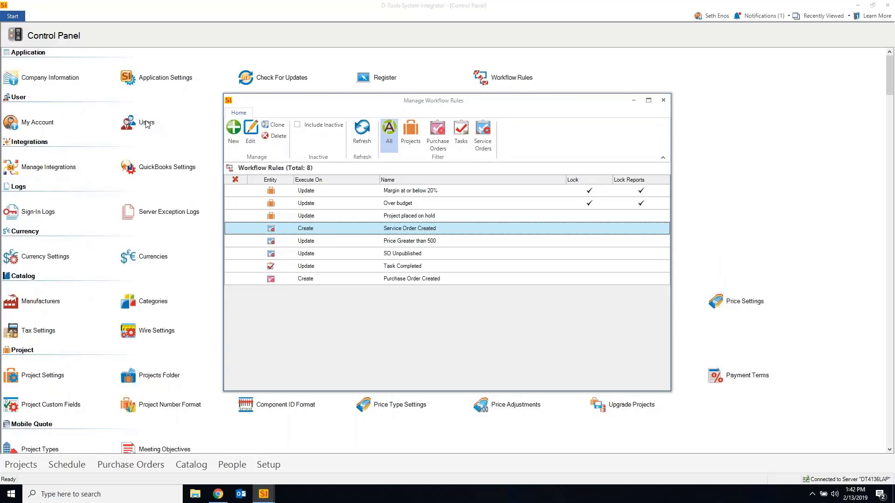
Close the Workflow Rules manager and return to the Project Explorer
click(663, 100)
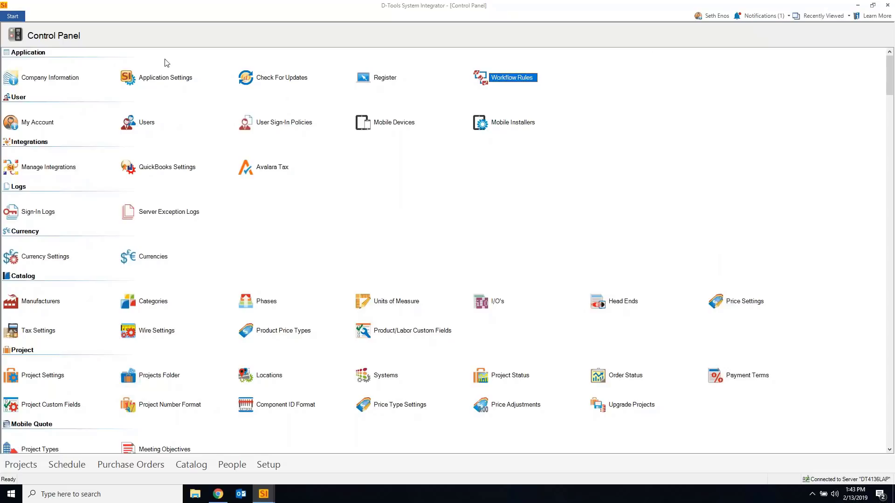
click(14, 19)
click(46, 57)
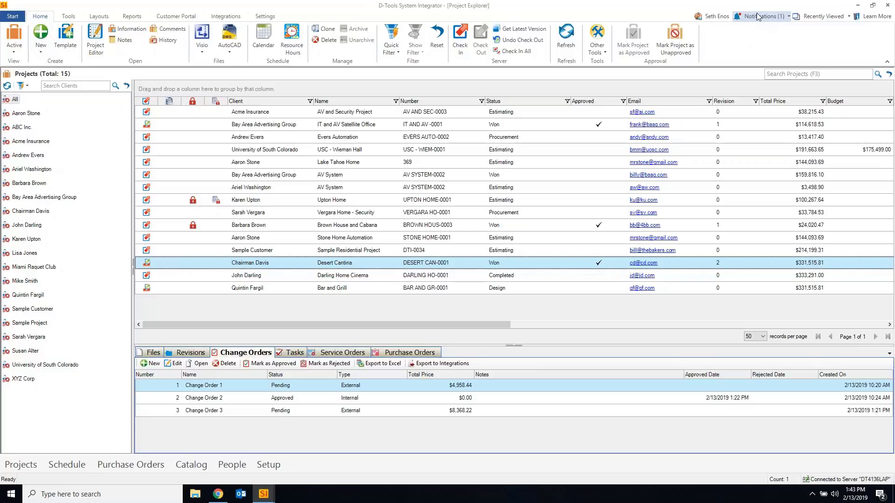
Review the notifications generated by the workflow rules and close the list
click(758, 15)
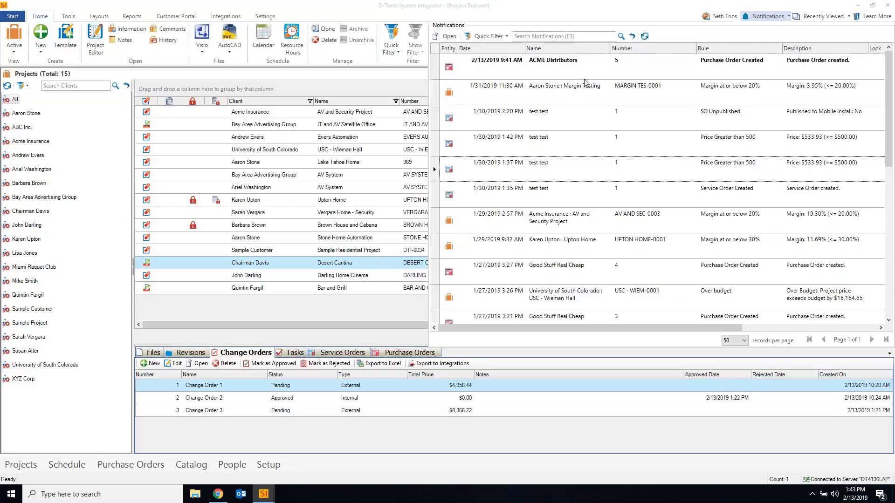
click(765, 17)
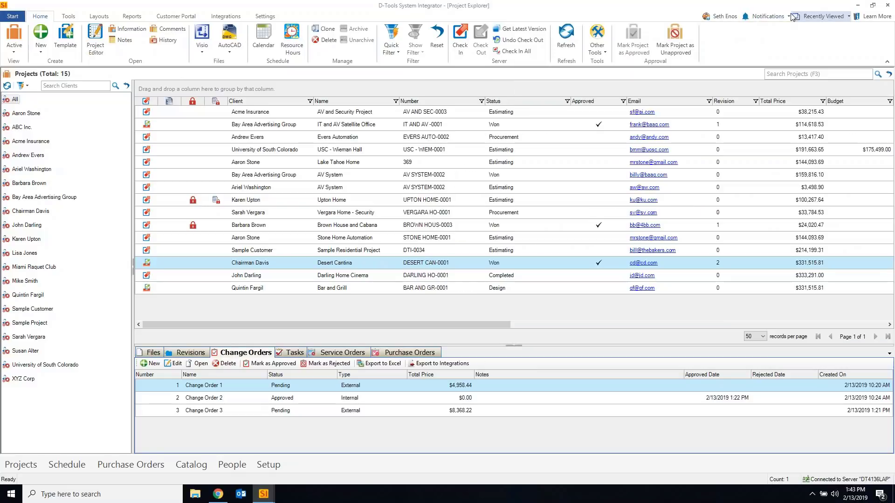
click(765, 18)
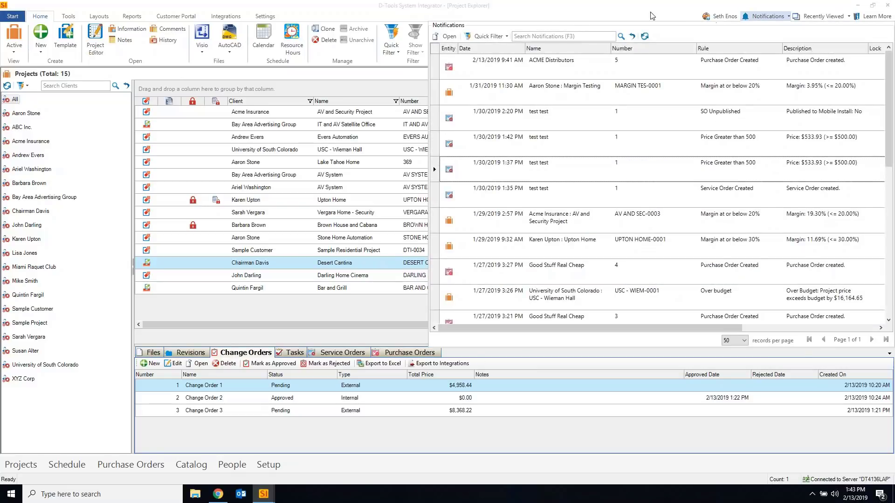
click(693, 22)
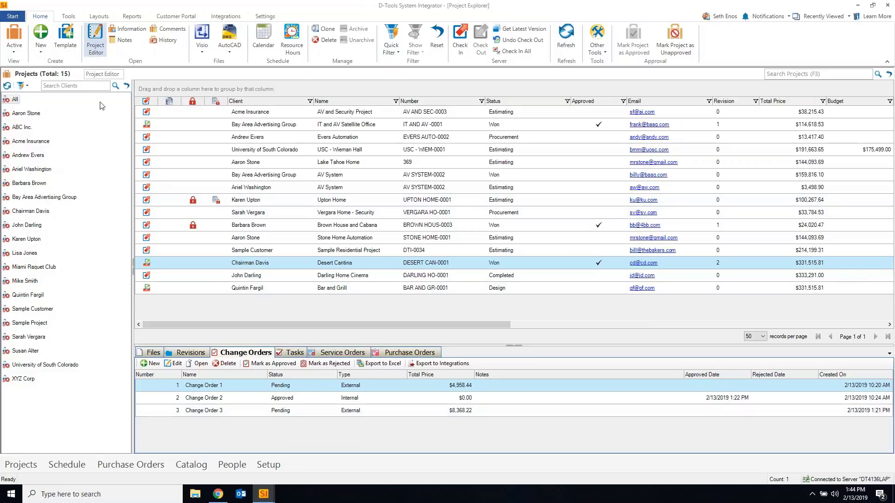
Unlock the locked project with Estimating status, leaving both Margin at or below 20% and Over budget out of the ignored rules
click(205, 200)
click(68, 17)
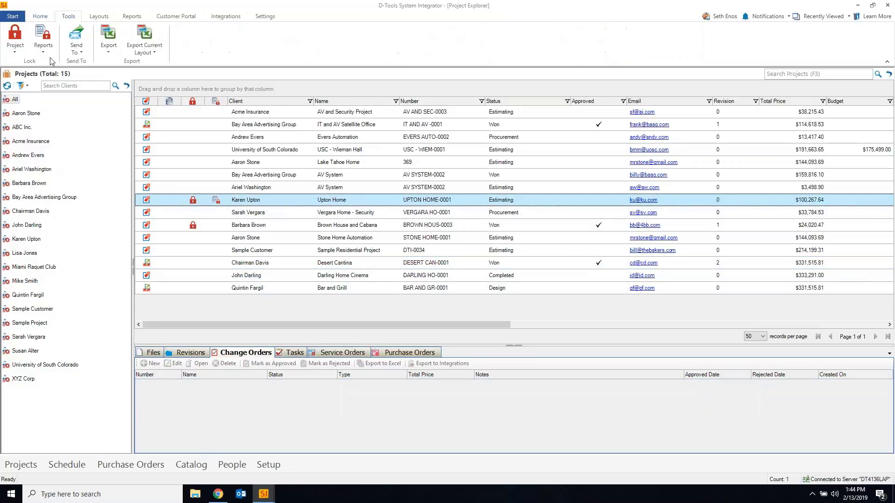
click(21, 50)
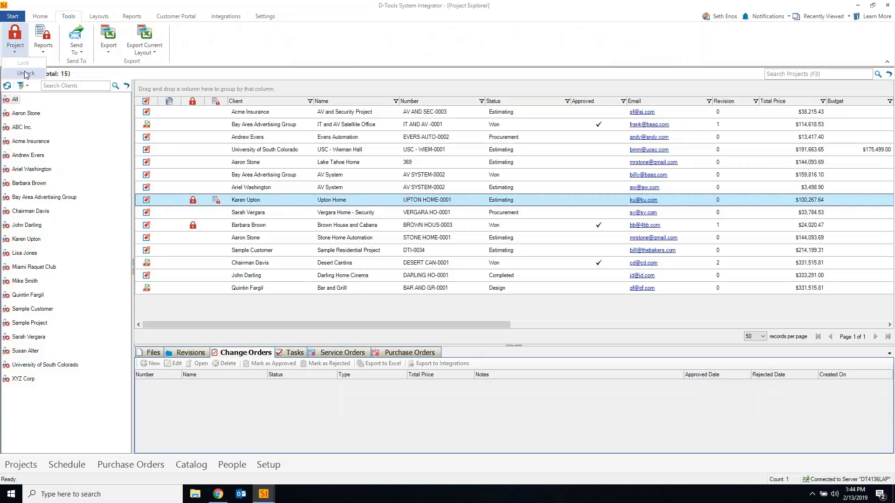
click(23, 74)
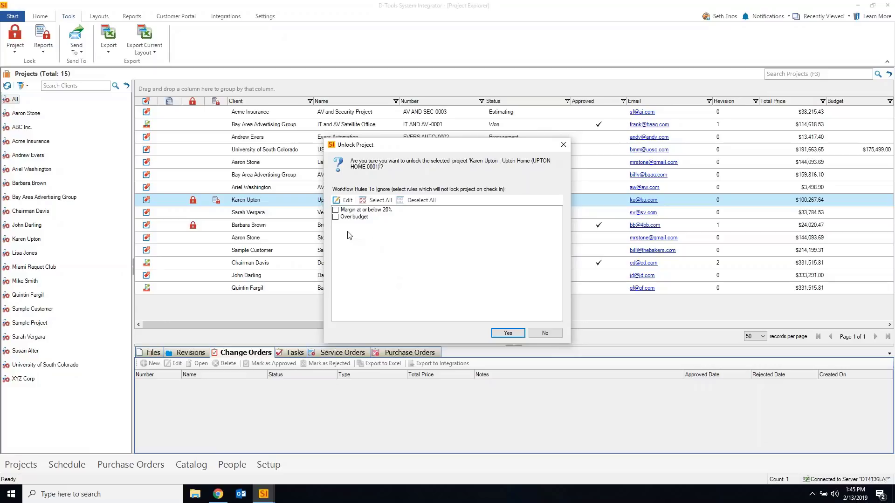
click(335, 217)
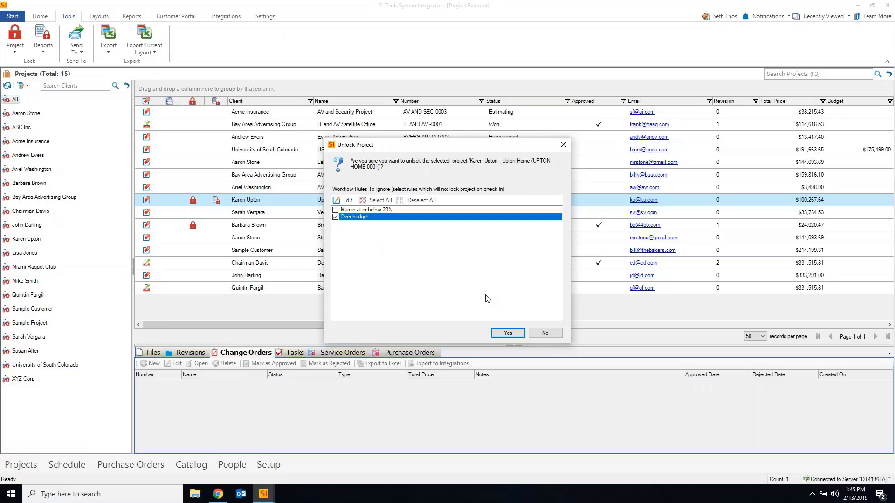
click(335, 217)
click(511, 334)
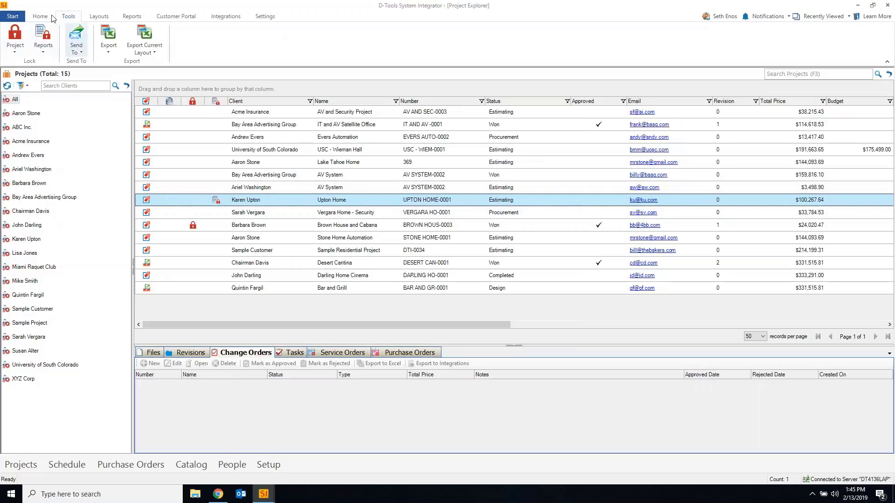
Return to the main project commands and check the notifications list again
click(33, 17)
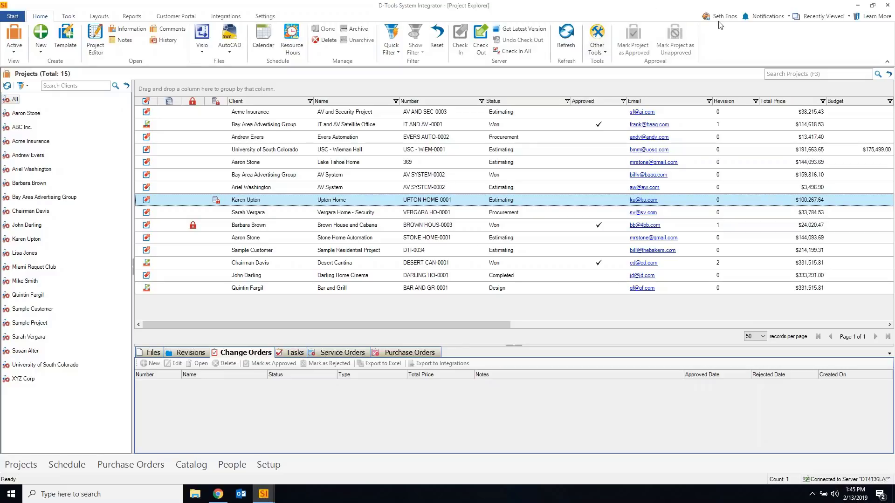
click(768, 16)
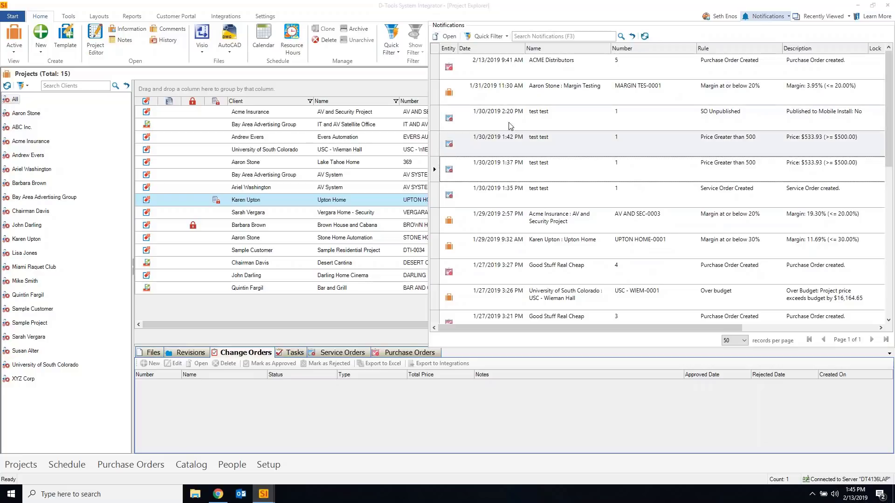
Switch to the Bar and Grill Project Editor and view the lock options for the project and its reports
mouse_move(264, 494)
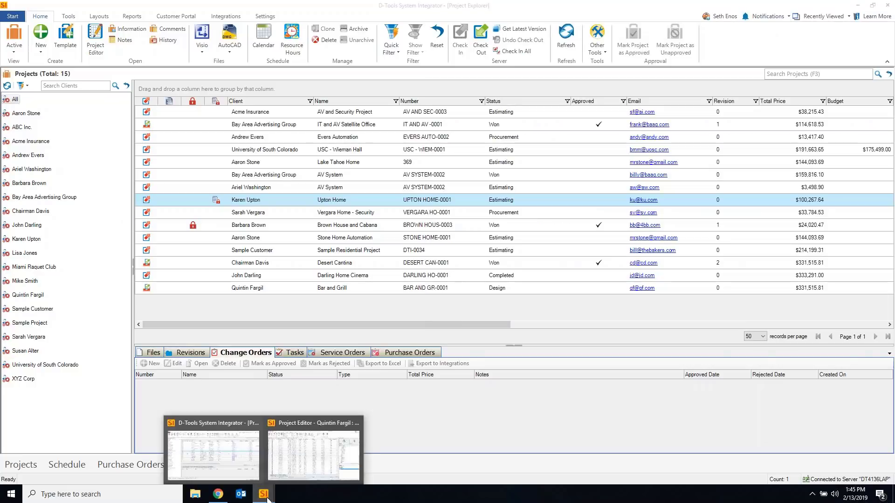
click(324, 452)
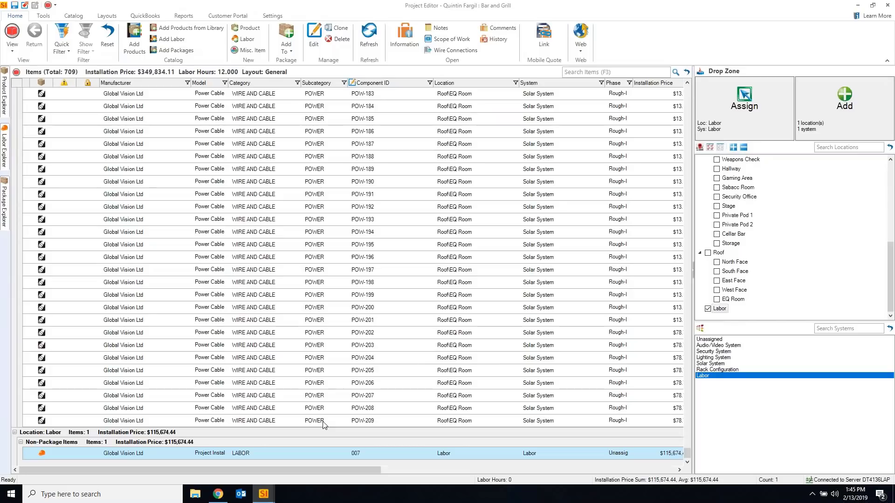
click(44, 16)
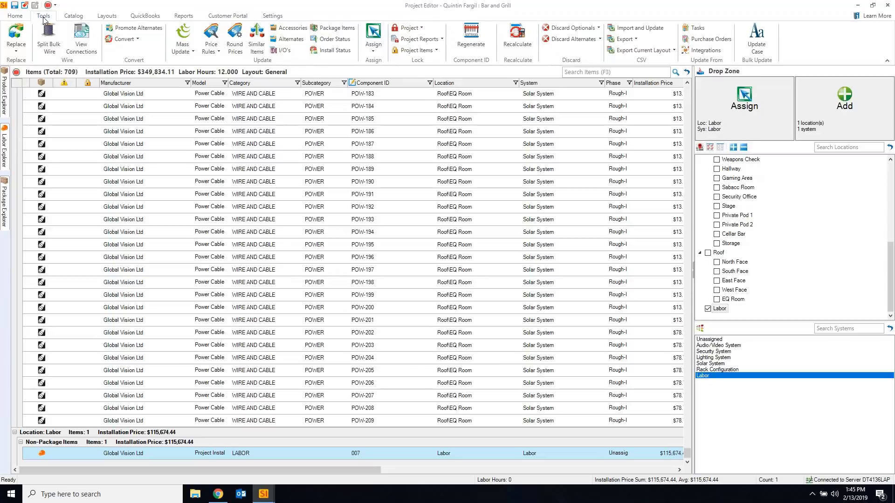
click(417, 29)
click(433, 27)
click(437, 38)
click(438, 19)
click(15, 16)
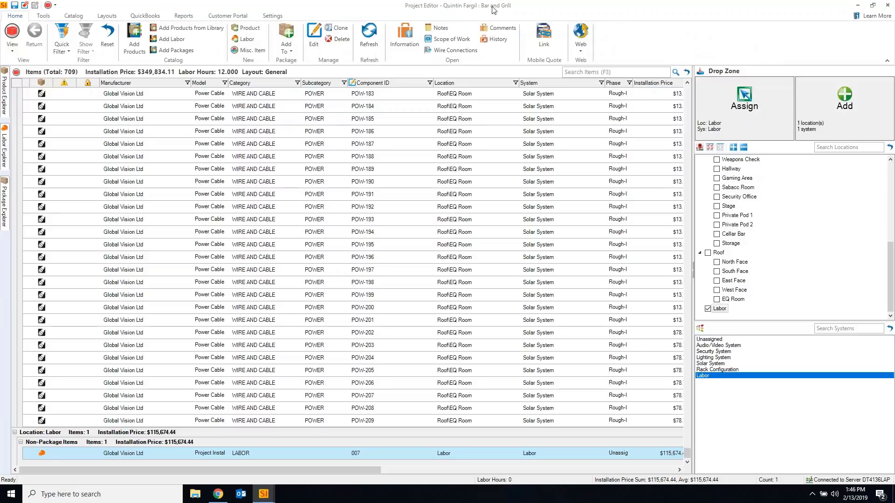
Select the Bar and Grill project in the Project Explorer and return to its Project Editor
click(263, 500)
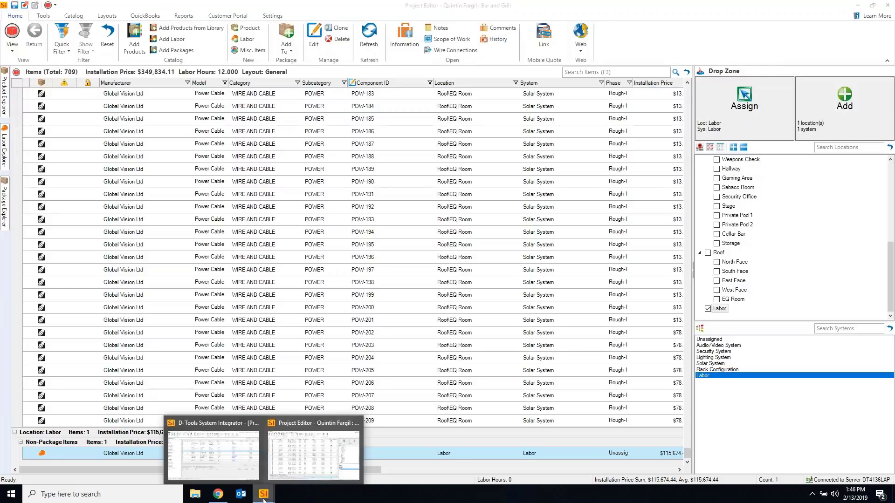
click(223, 457)
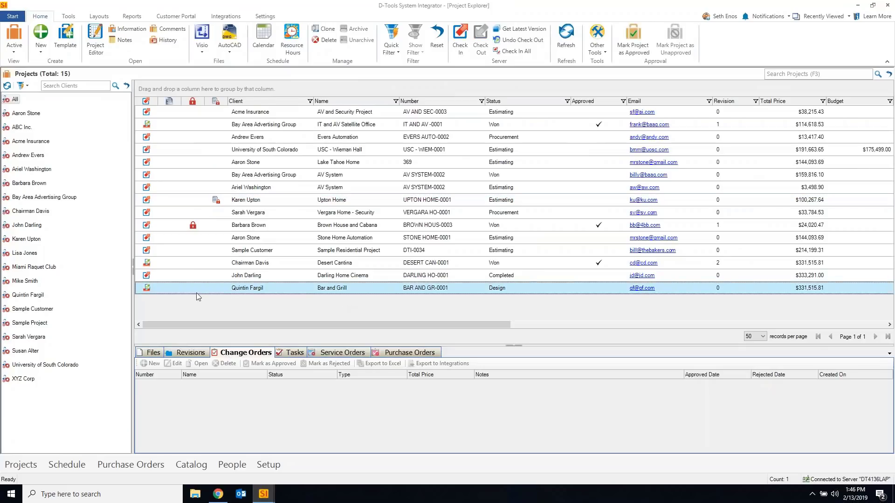
click(263, 494)
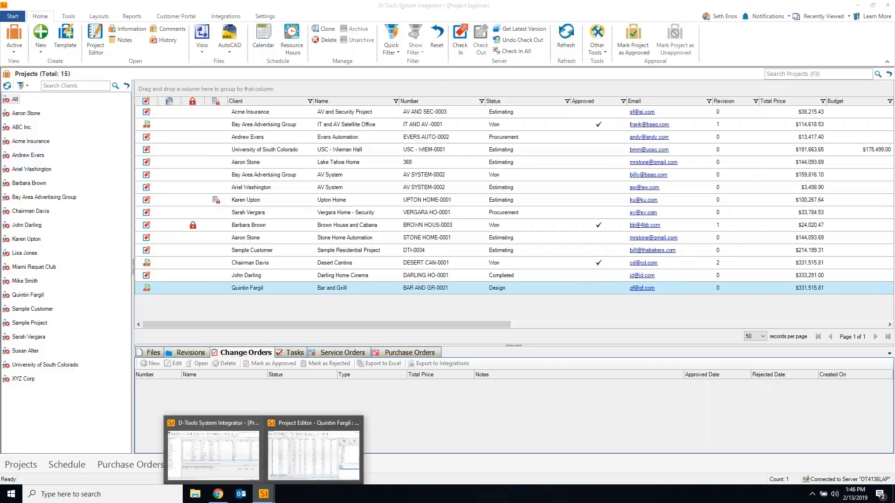
click(329, 452)
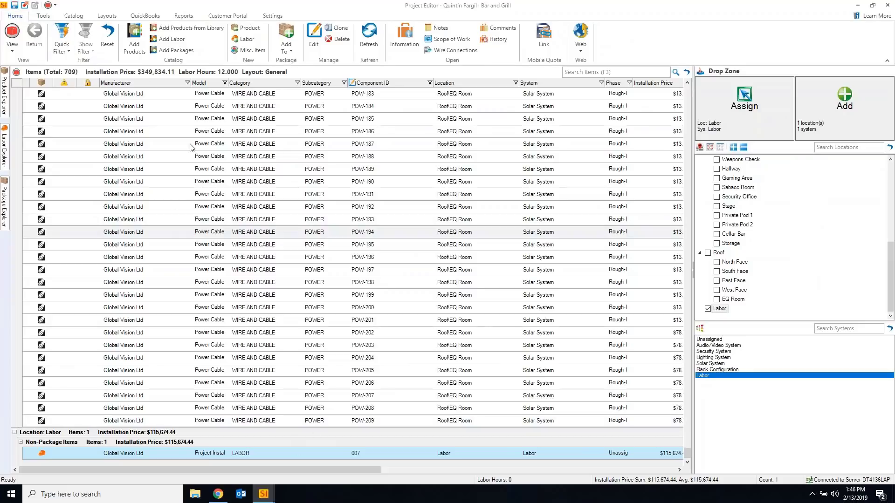
Save the Bar and Grill project, close its Project Editor and check the project in
click(15, 7)
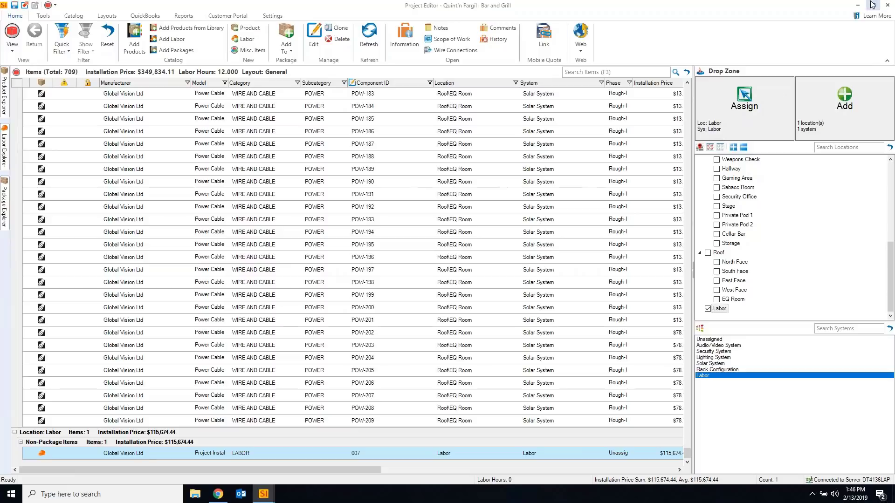
click(888, 4)
click(456, 275)
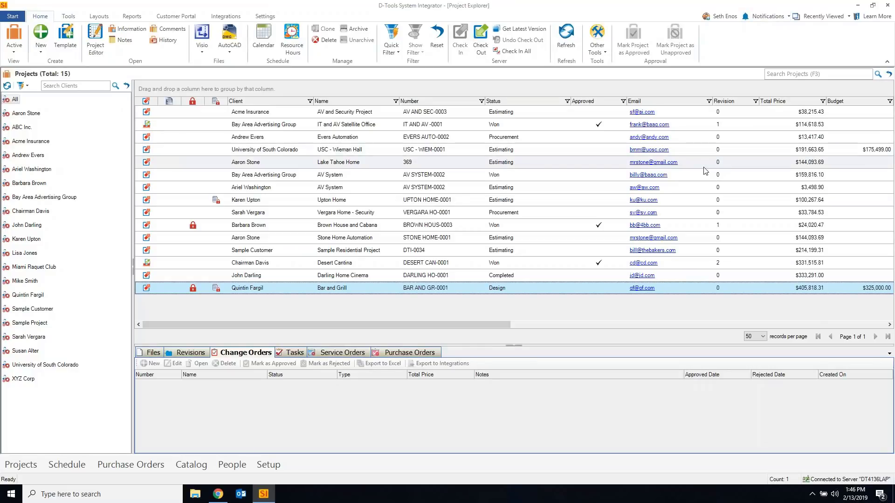
Check the notifications list for the over-budget entry on the Bar and Grill project and close the list
click(766, 16)
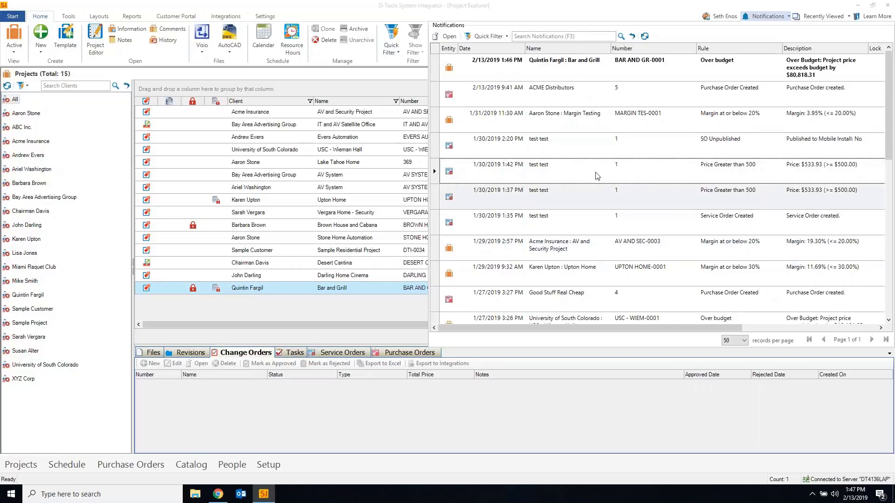
click(768, 16)
Switch the account option 'Do not send Workflow Rule e-mail notifications' on and off again, and close the account information without saving
click(720, 17)
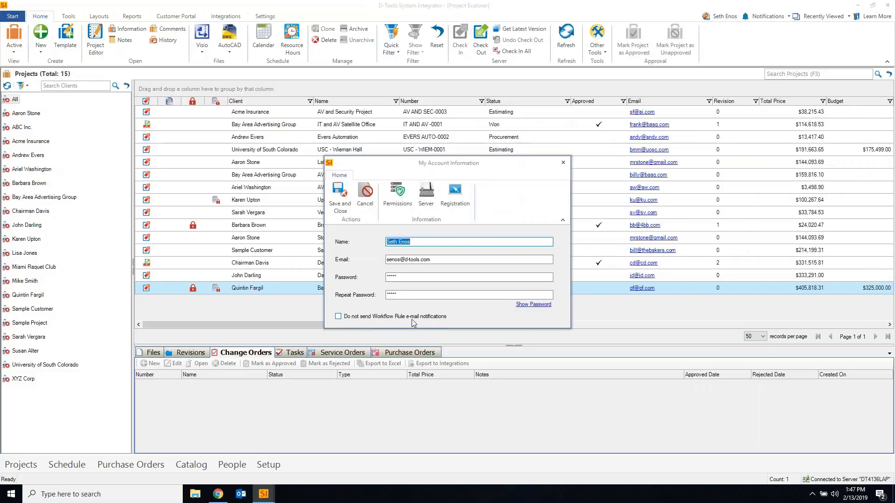
click(338, 318)
click(338, 317)
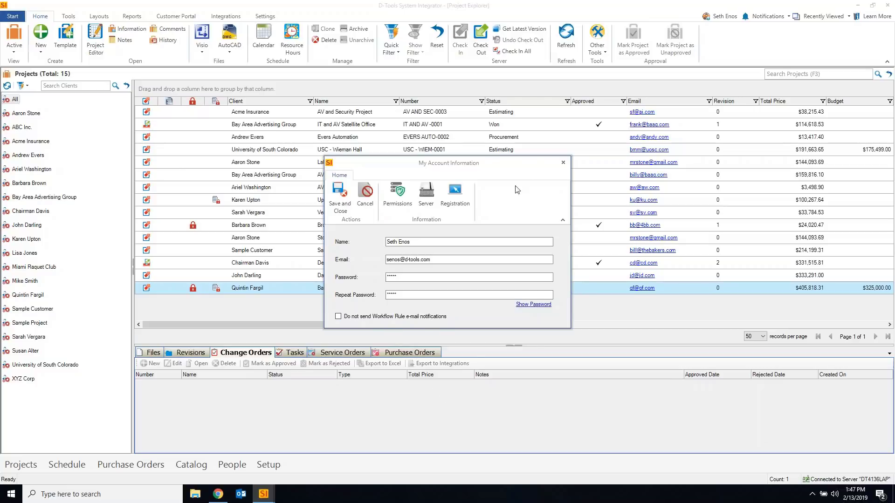
click(563, 163)
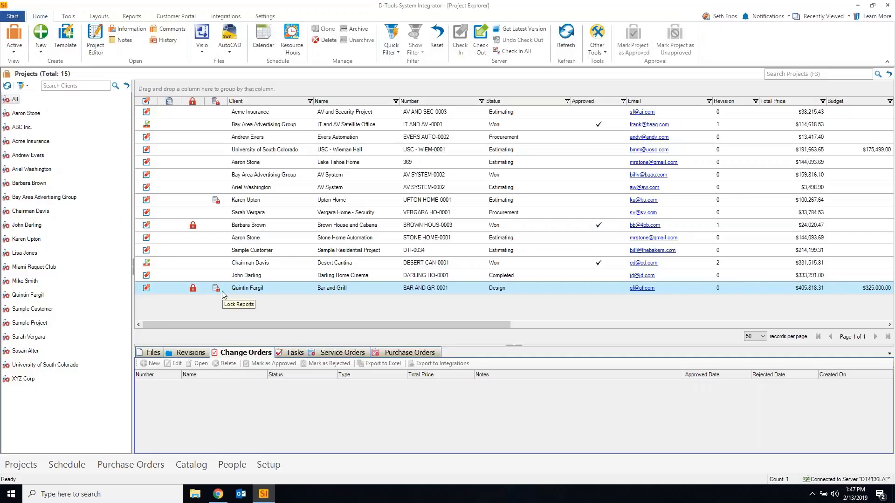
View the lock and unlock options for the Bar and Grill project and return to the main project commands
click(69, 17)
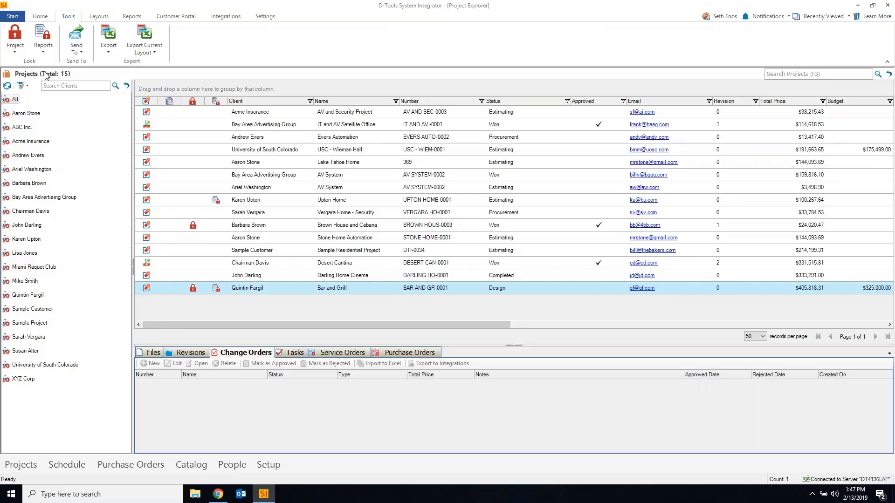
click(16, 48)
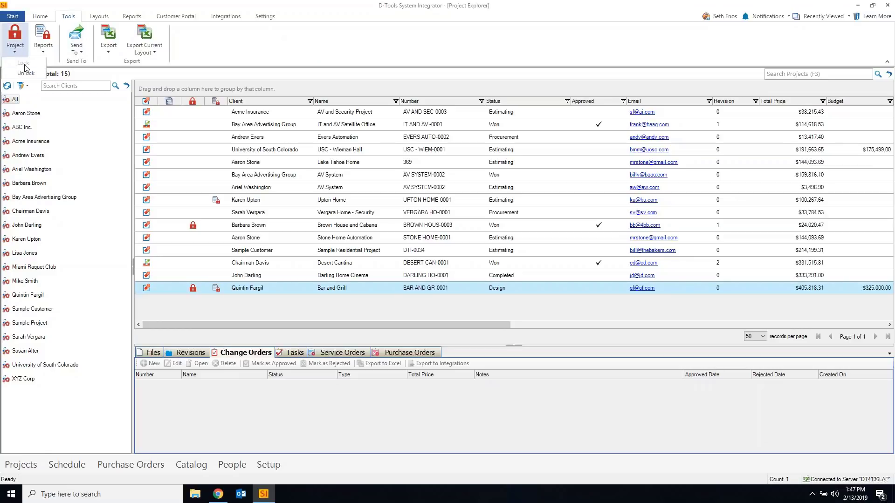
click(41, 19)
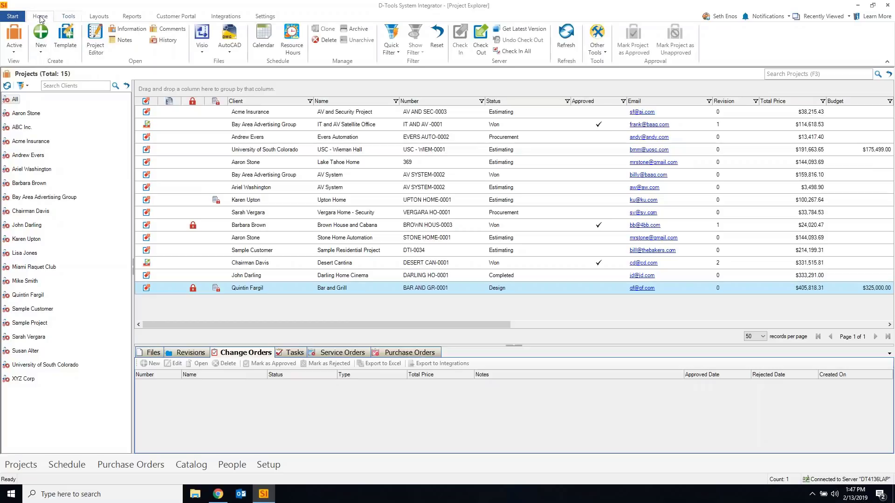